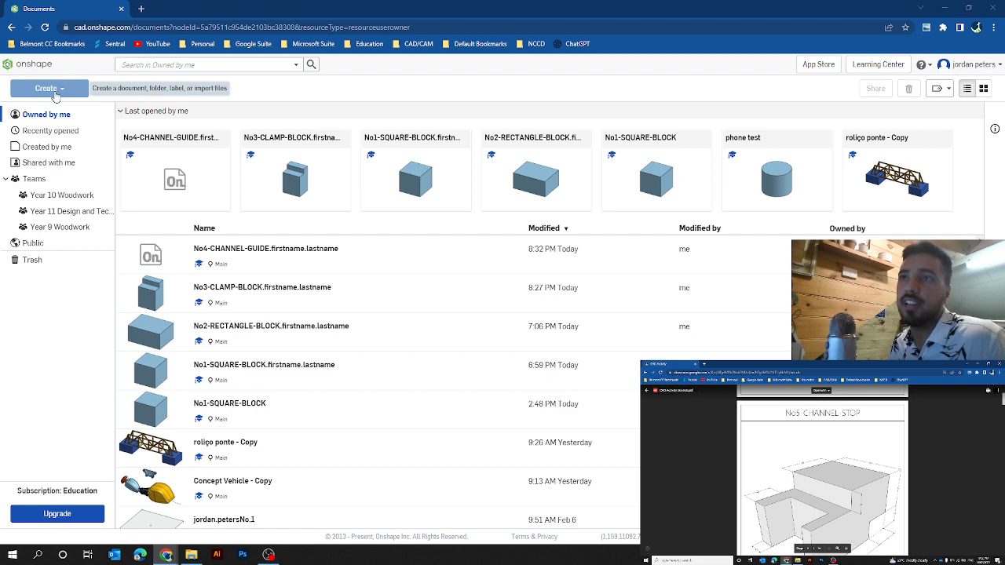
# Step: Create a new document named No5-CHANNEL-STOP.firstname.lastname
pyautogui.click(58, 93)
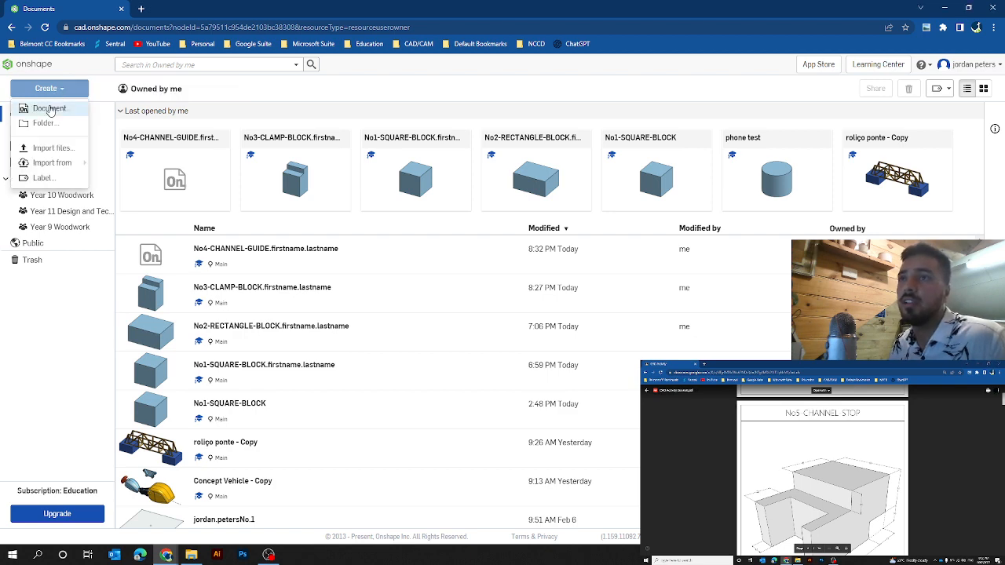
pyautogui.click(49, 108)
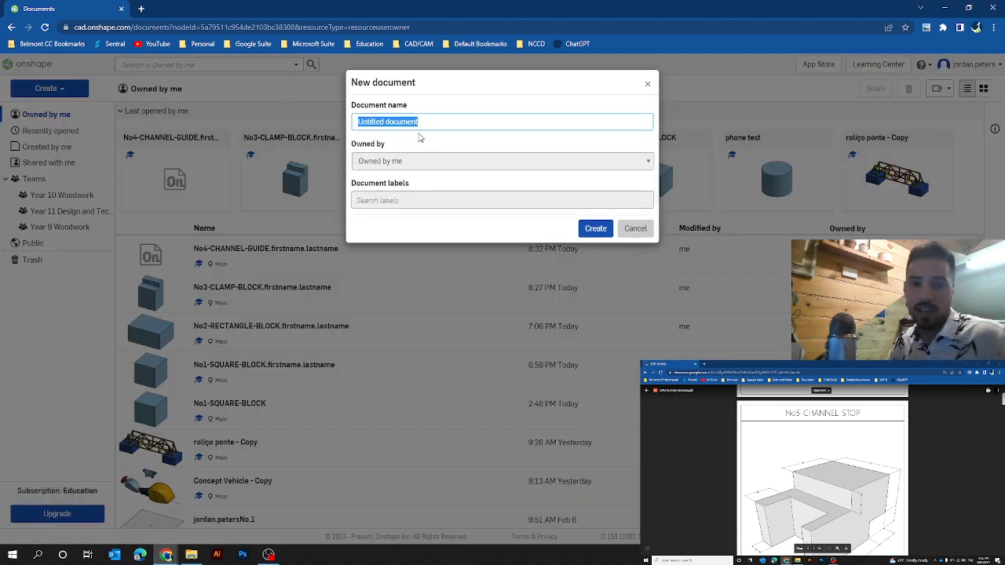
pyautogui.write('No5')
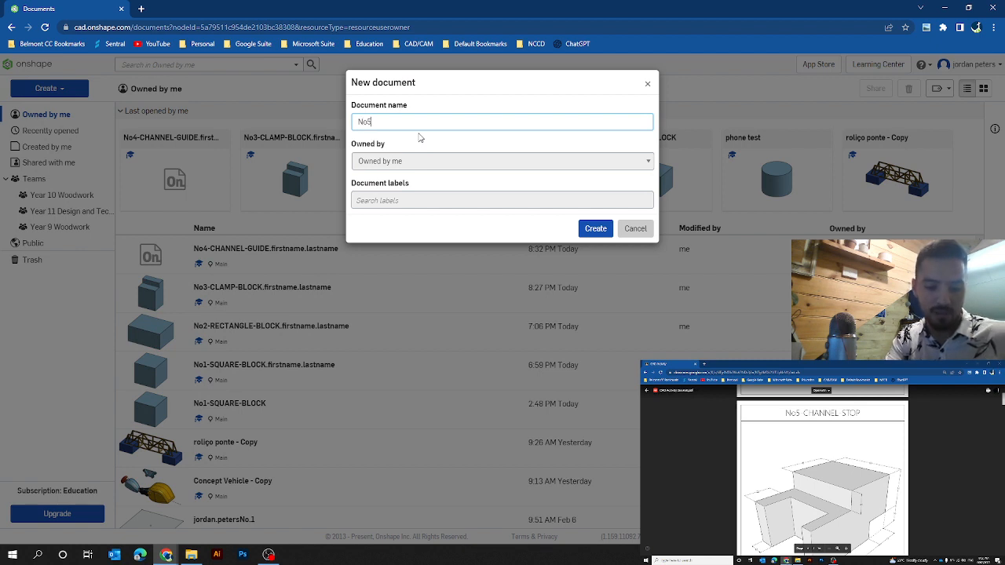
pyautogui.write('-CHANN')
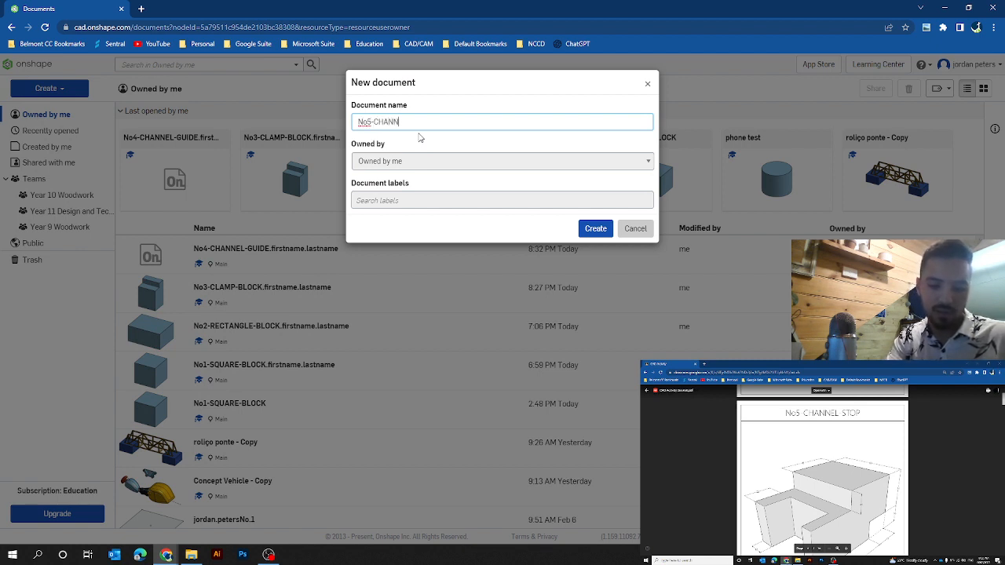
pyautogui.write('EL-STI')
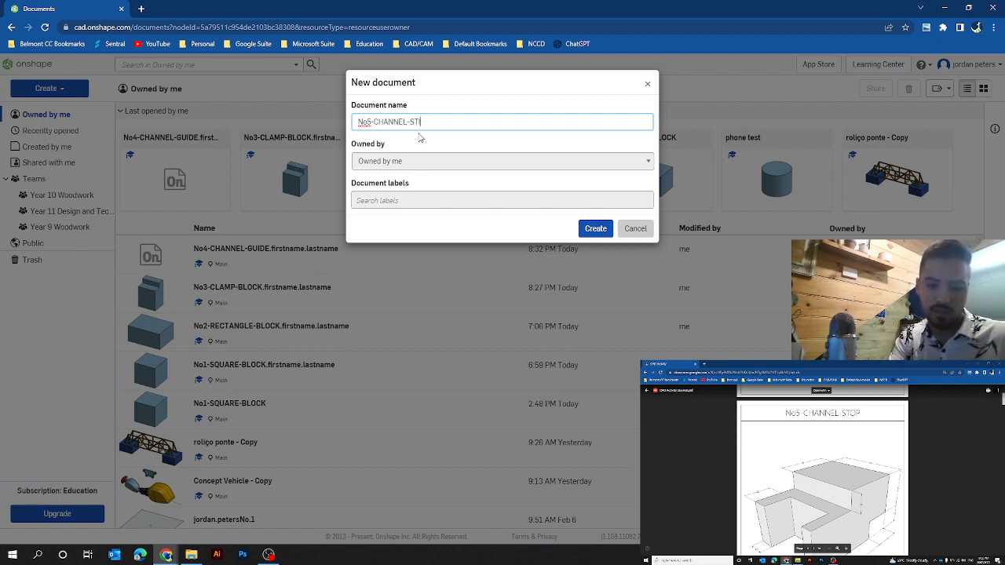
pyautogui.press('BackSpace')
pyautogui.write('OP')
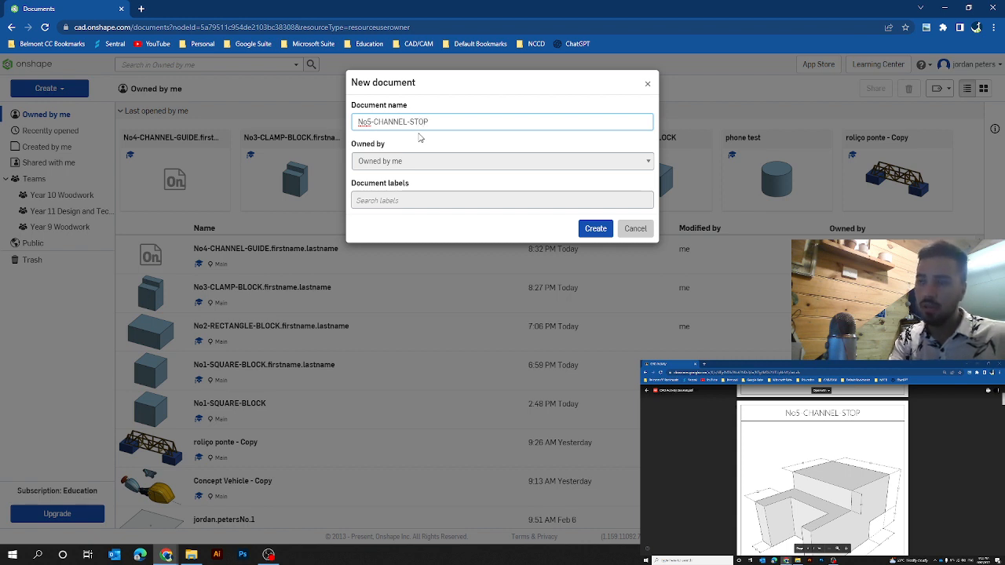
pyautogui.write('.')
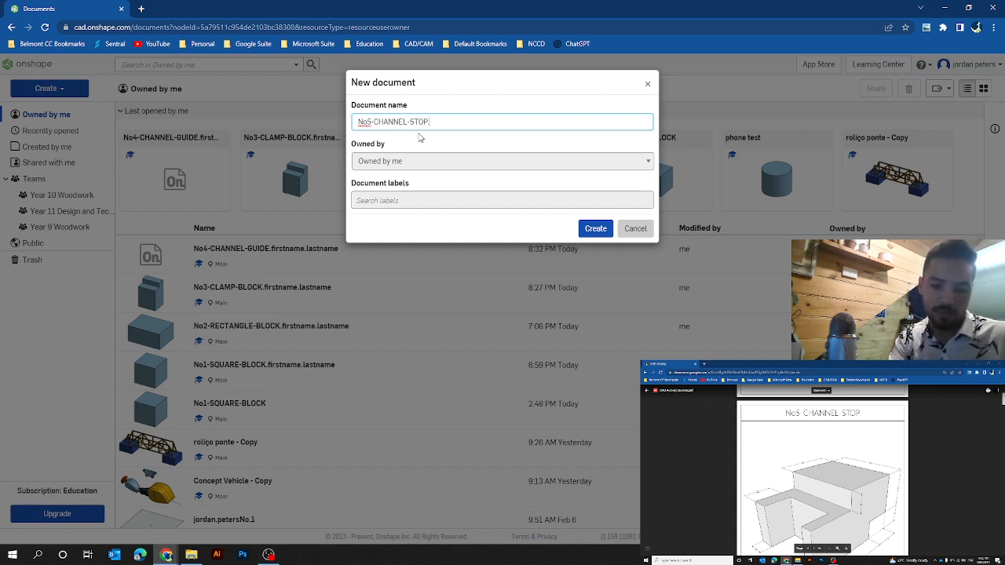
pyautogui.write('firstname')
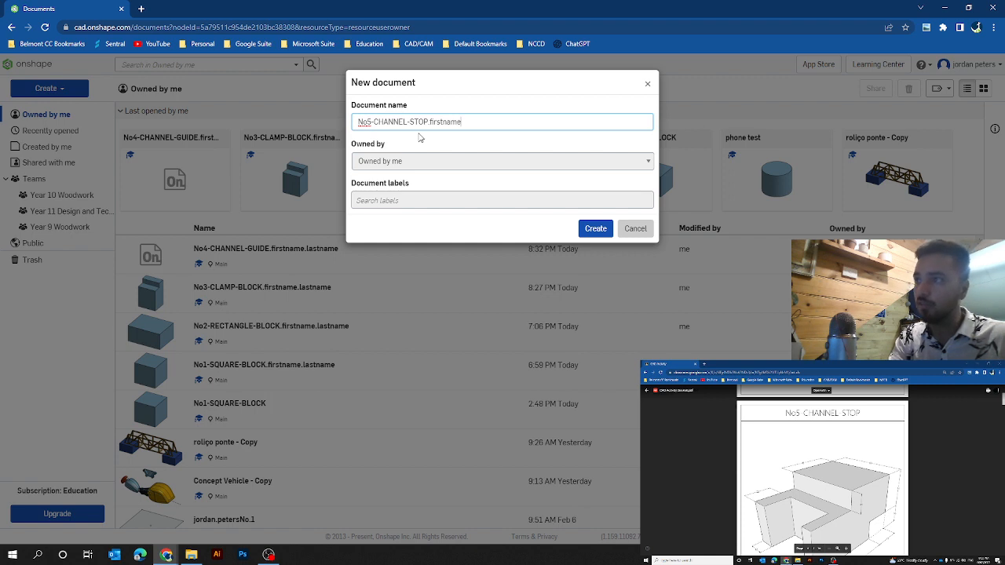
pyautogui.write('.lastnm')
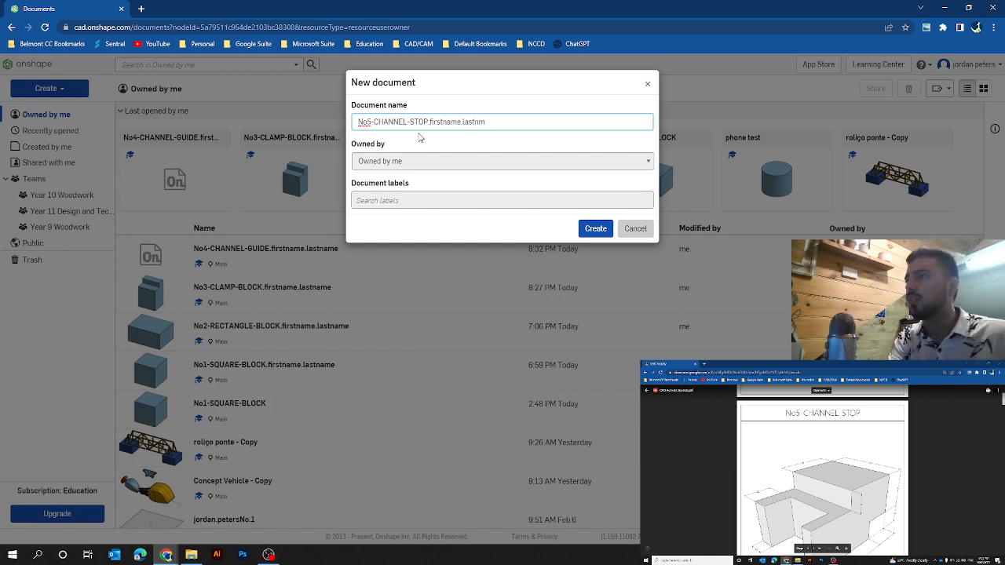
pyautogui.press('BackSpace')
pyautogui.write('ame')
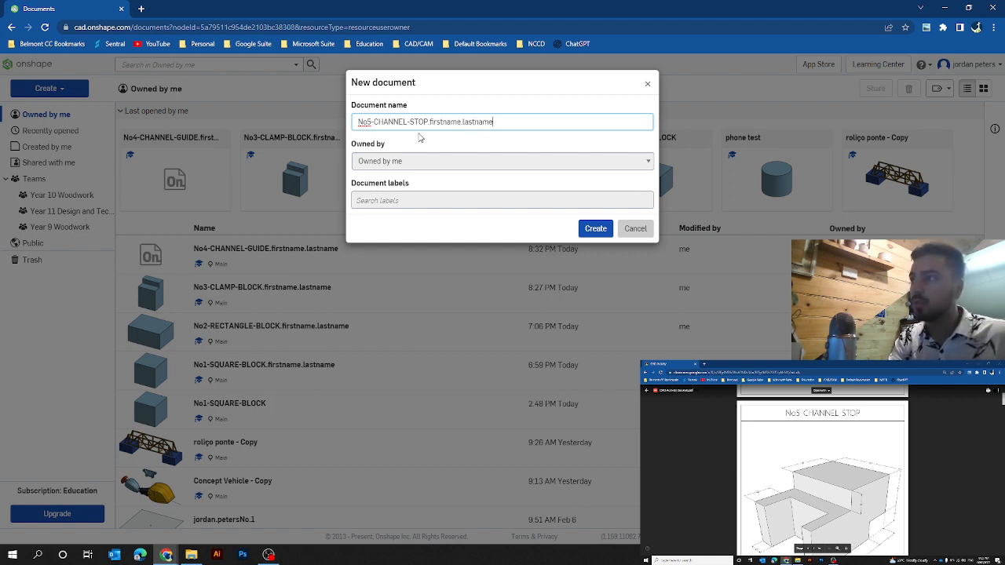
pyautogui.press('Return')
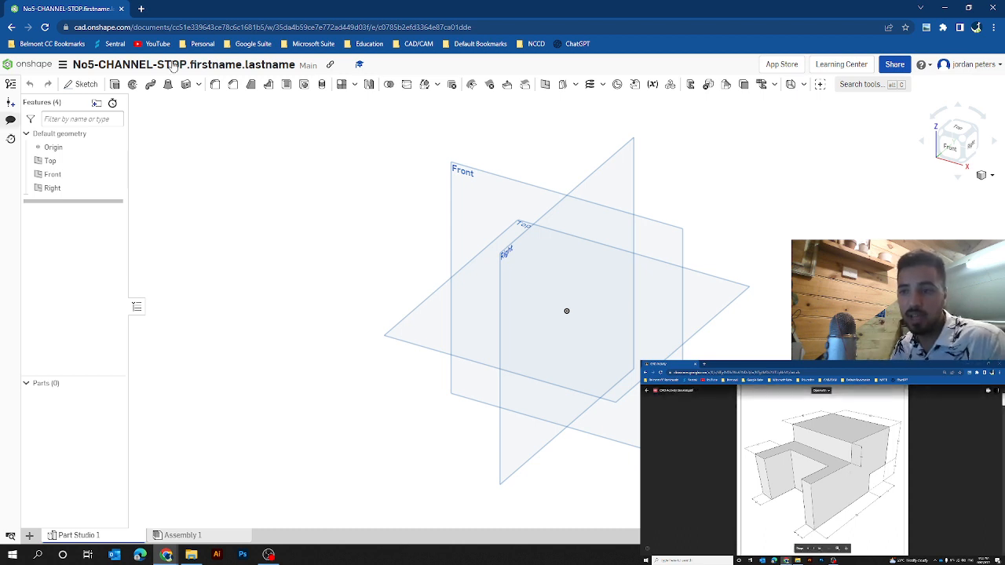
# Step: Create an empty sketch on the Top plane and accept it
pyautogui.click(414, 321)
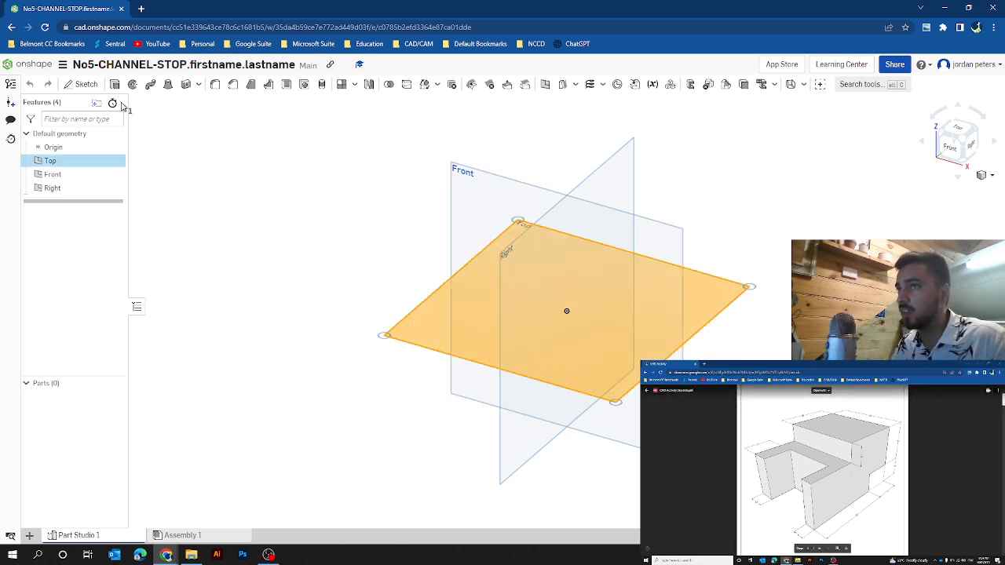
pyautogui.click(87, 84)
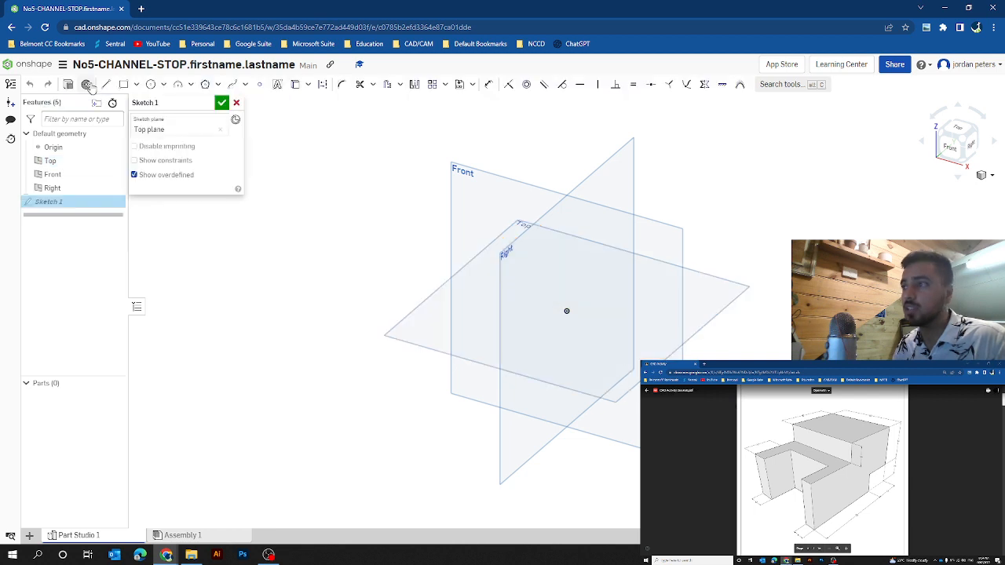
pyautogui.click(222, 102)
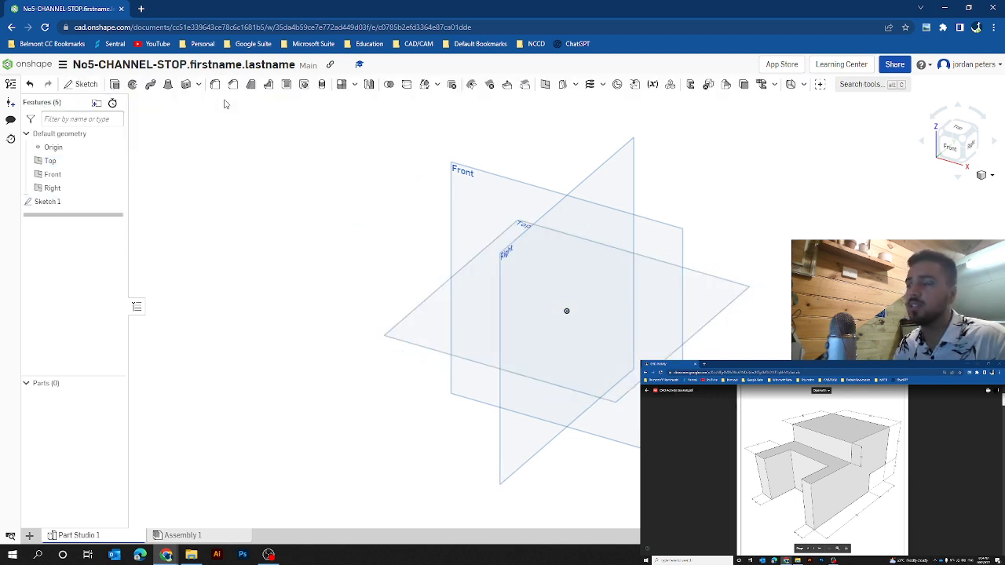
pyautogui.click(714, 292)
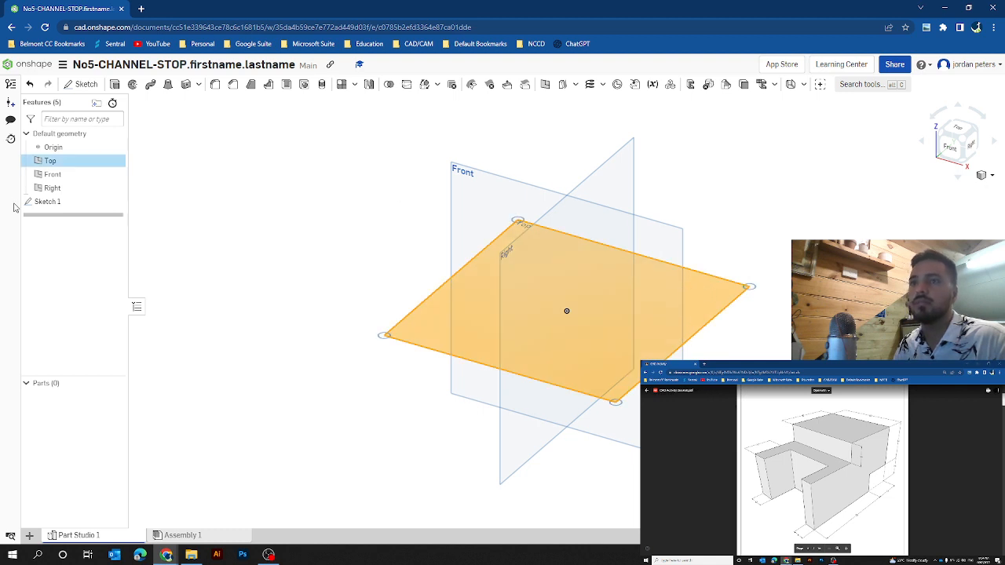
pyautogui.click(267, 196)
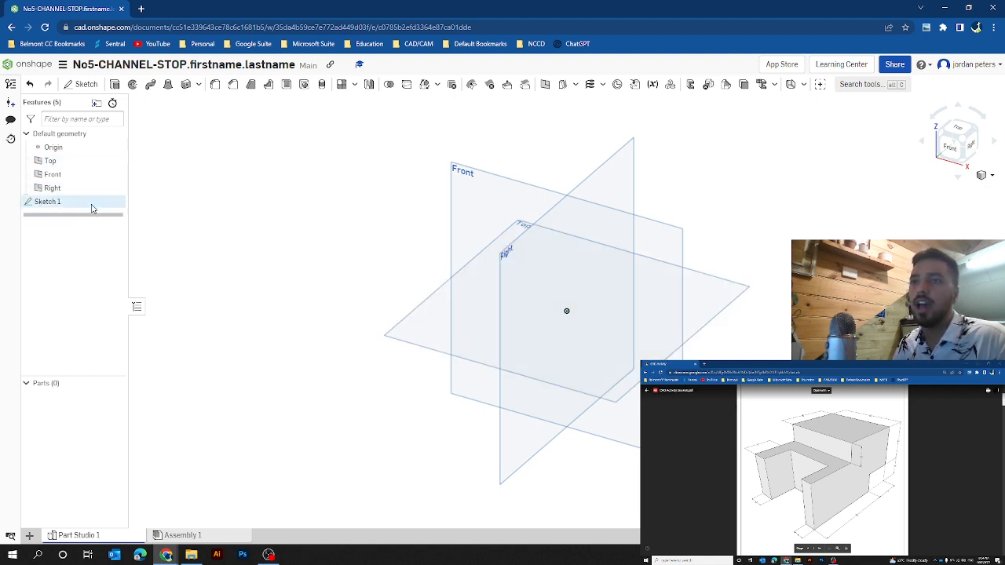
# Step: Reopen Sketch 1 for editing
pyautogui.rightClick(45, 204)
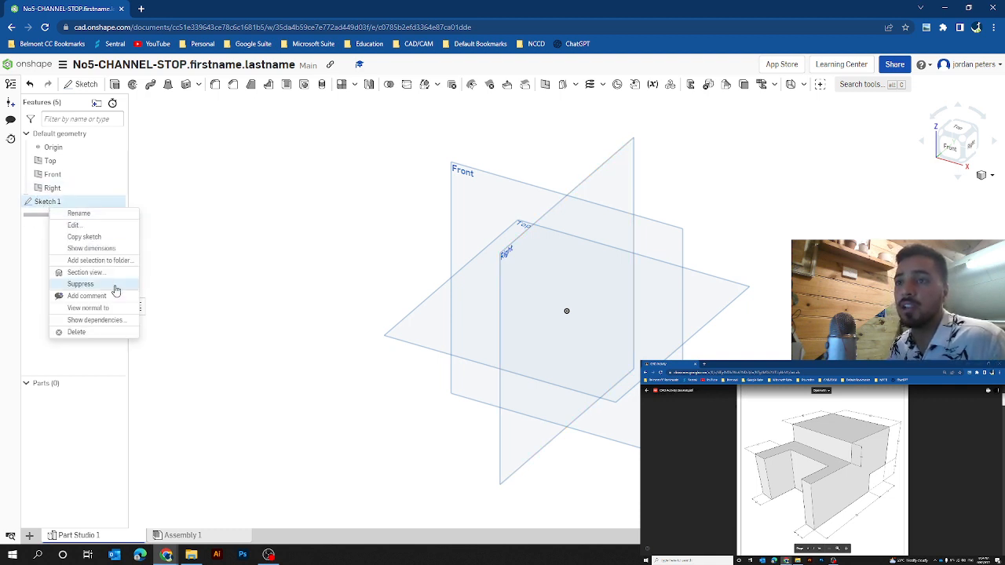
pyautogui.click(255, 266)
pyautogui.rightClick(46, 201)
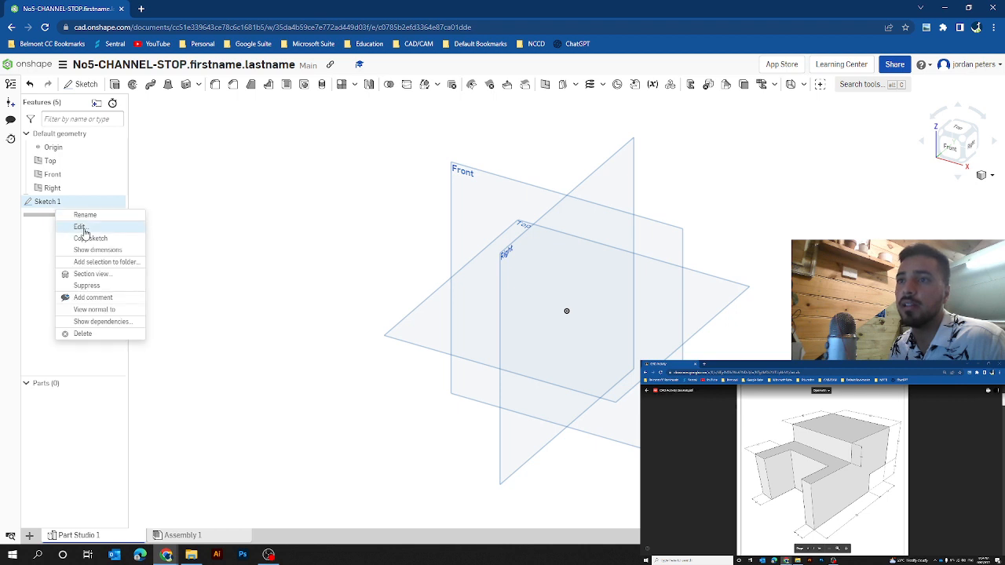
pyautogui.click(79, 224)
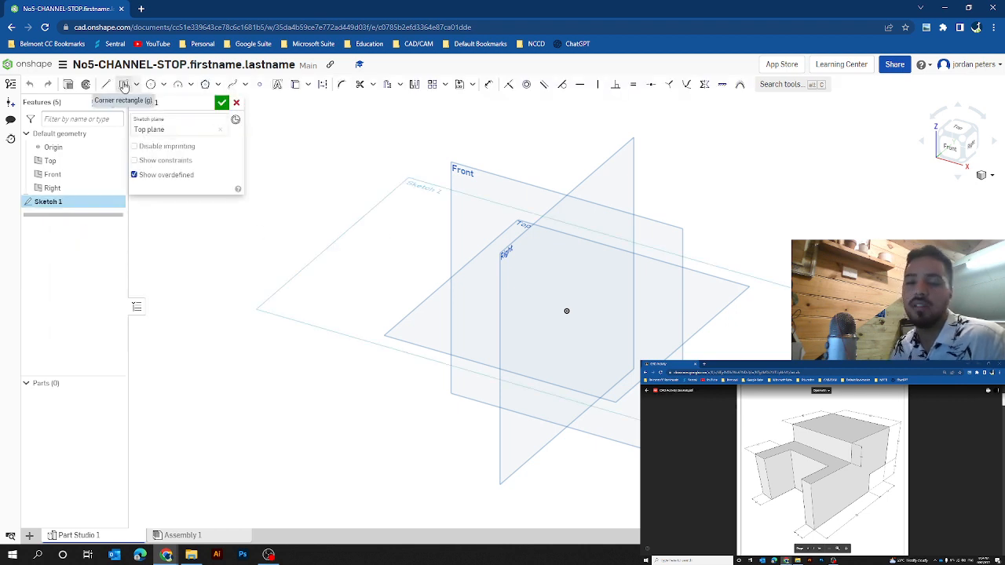
# Step: Draw a center point rectangle on the origin, 60 wide along the front edge and 80 deep
pyautogui.click(136, 84)
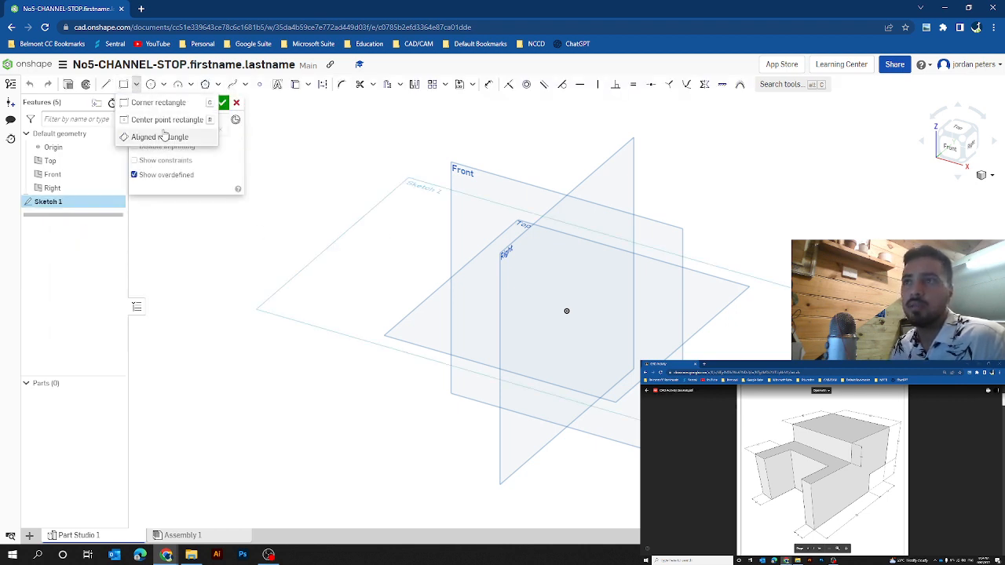
pyautogui.click(159, 120)
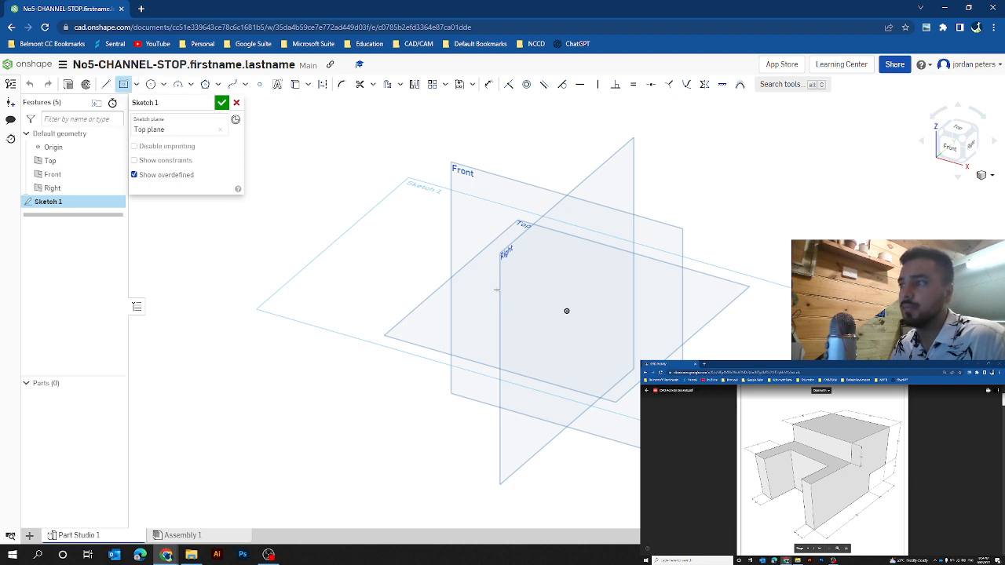
pyautogui.click(566, 311)
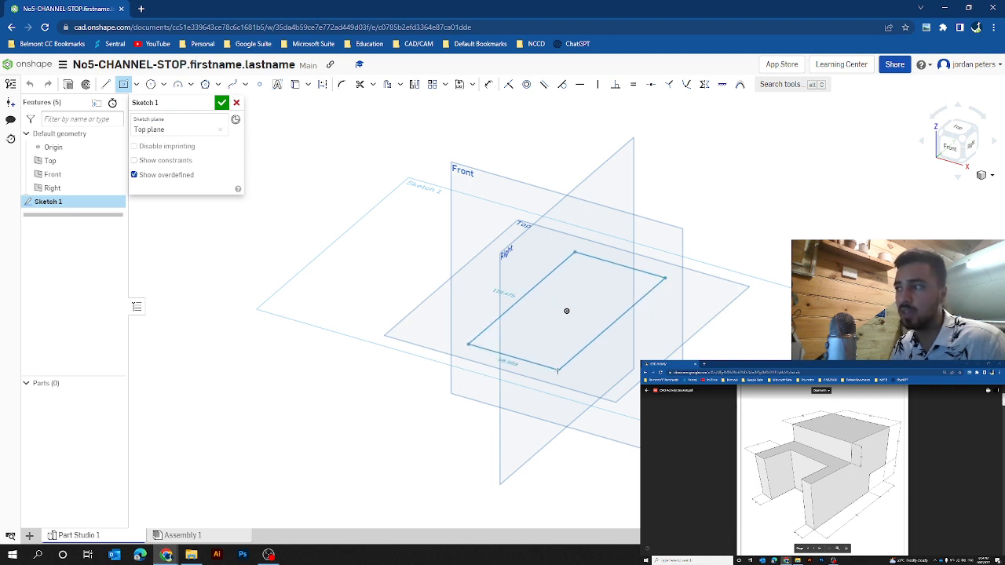
pyautogui.click(556, 370)
pyautogui.write('60')
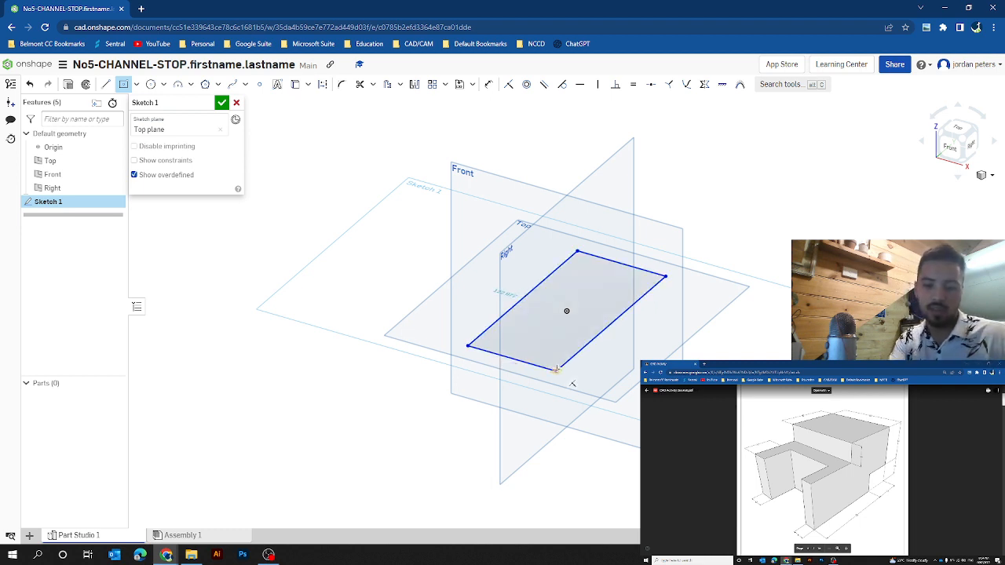
pyautogui.press('Return')
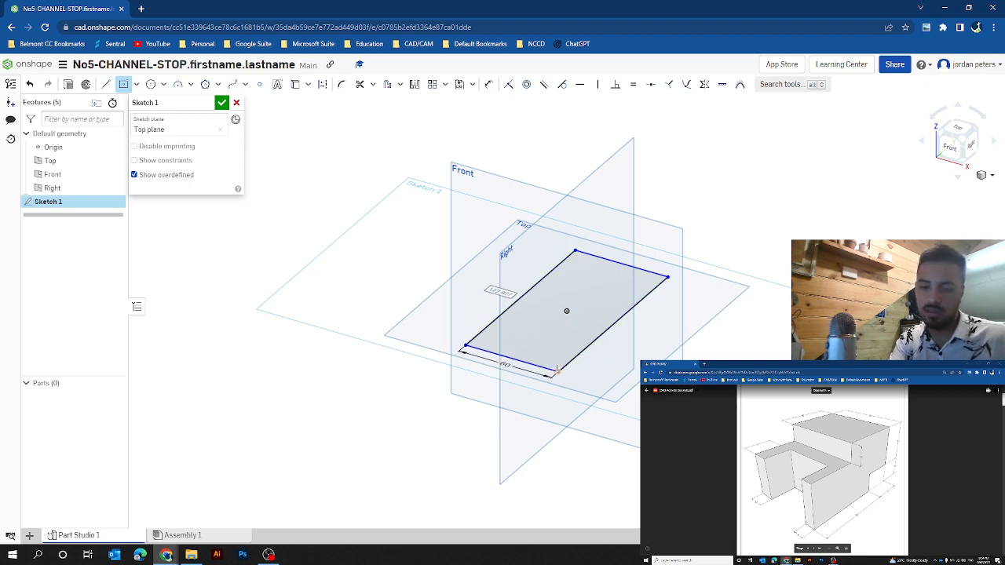
pyautogui.write('80')
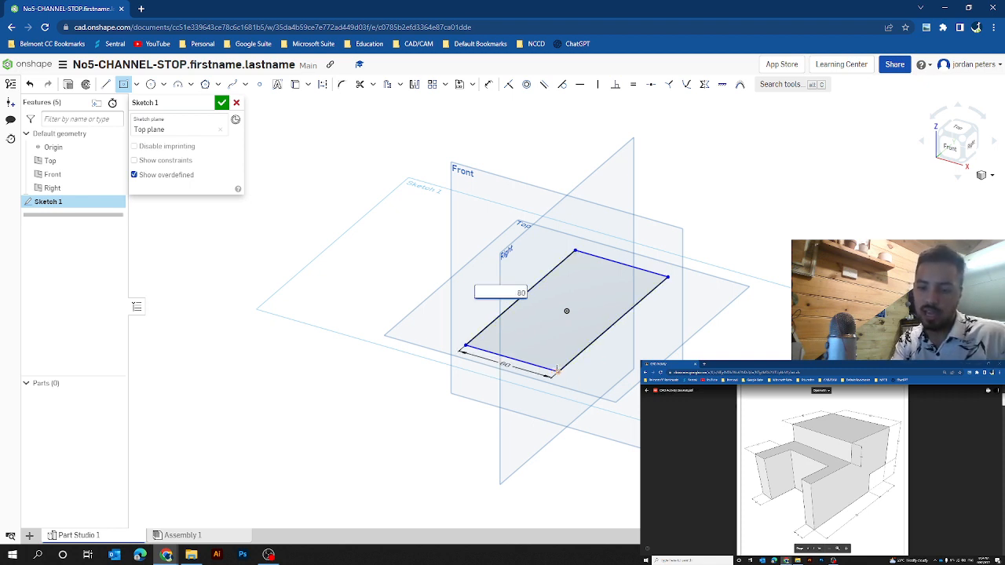
pyautogui.press('Return')
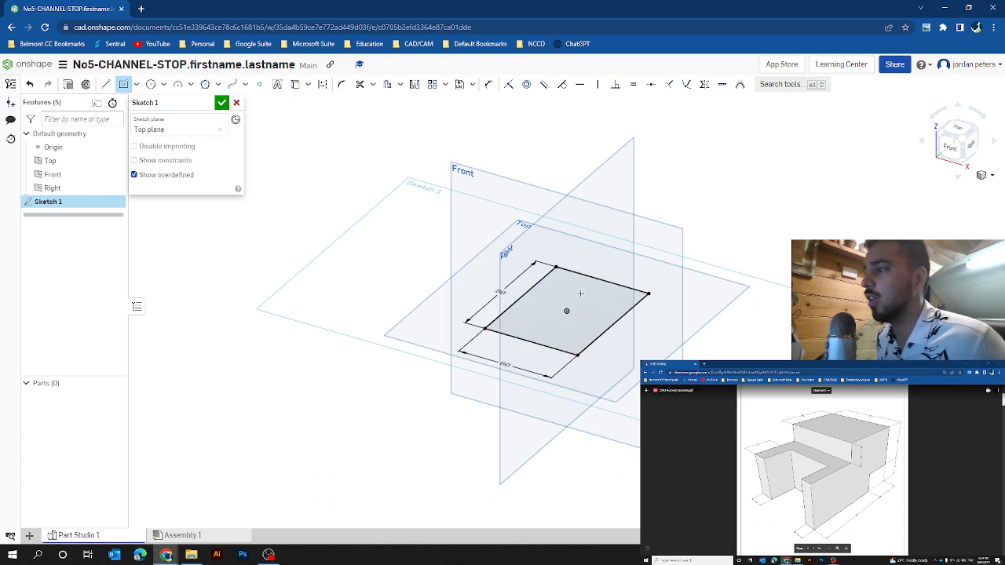
# Step: Mark a point on the rectangle's front edge near its right corner with the Line tool, without drawing a segment
pyautogui.click(122, 85)
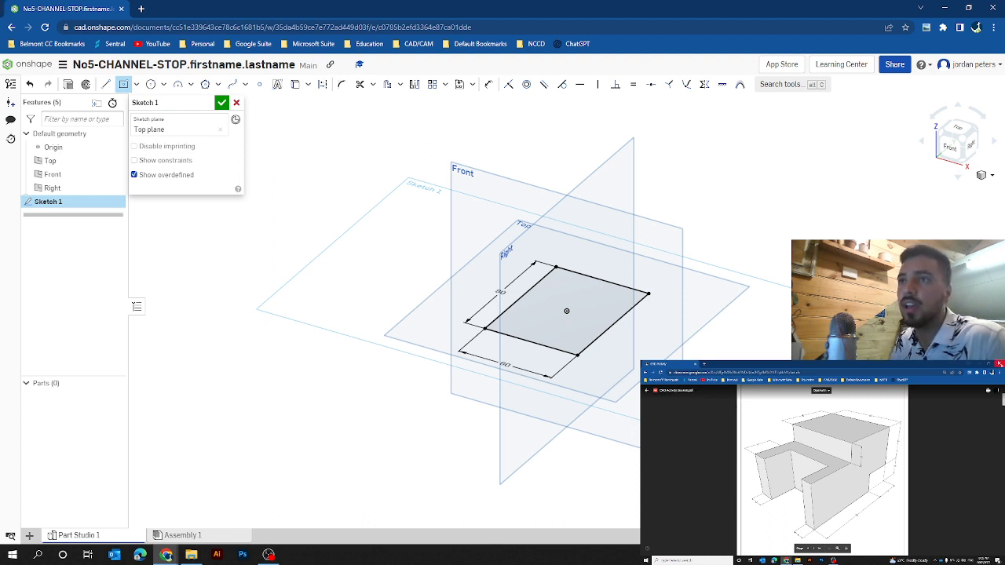
pyautogui.click(105, 84)
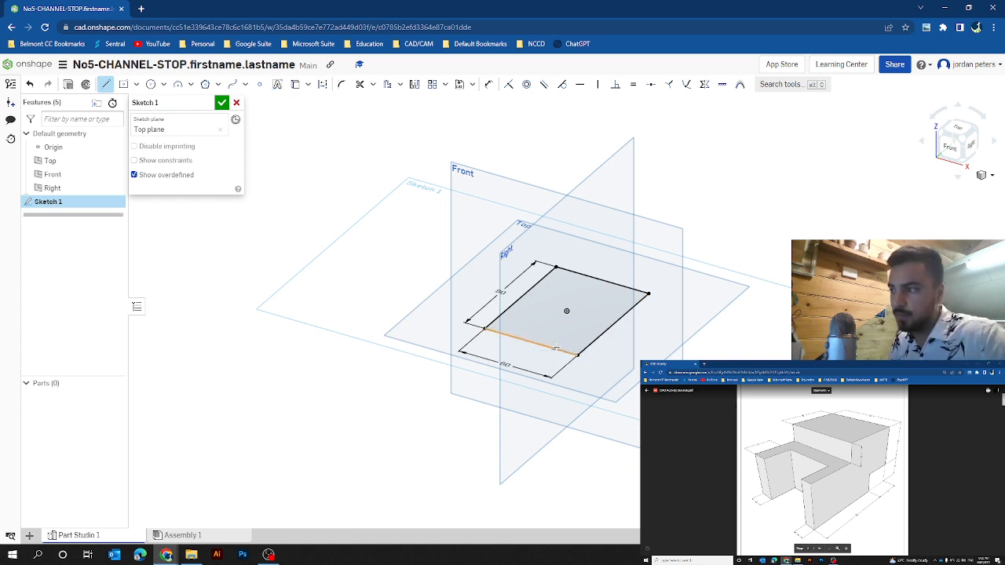
pyautogui.click(556, 350)
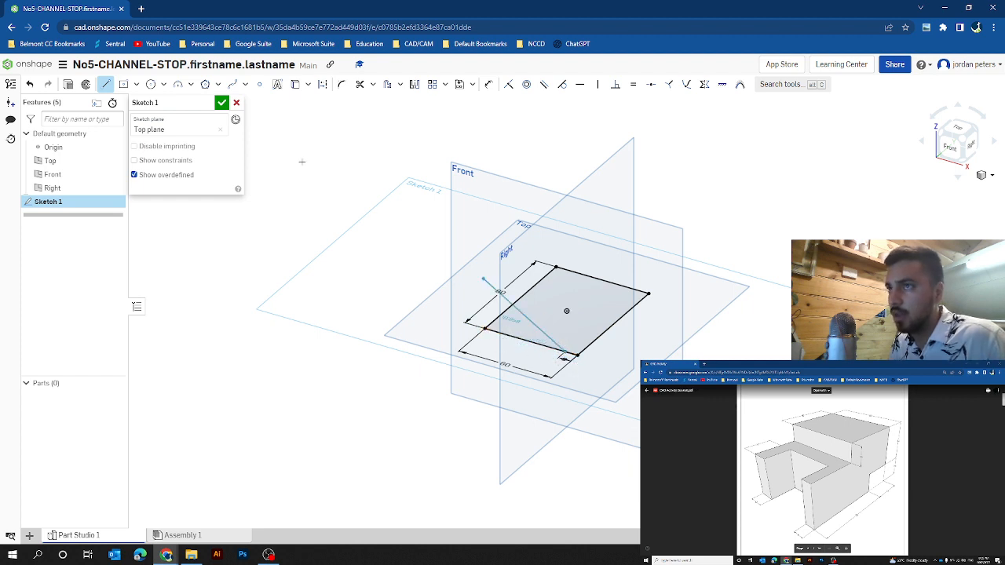
pyautogui.click(102, 85)
# Step: Mark a second point on the front edge with the Line tool, 12 from the left corner, without drawing a segment
pyautogui.click(103, 84)
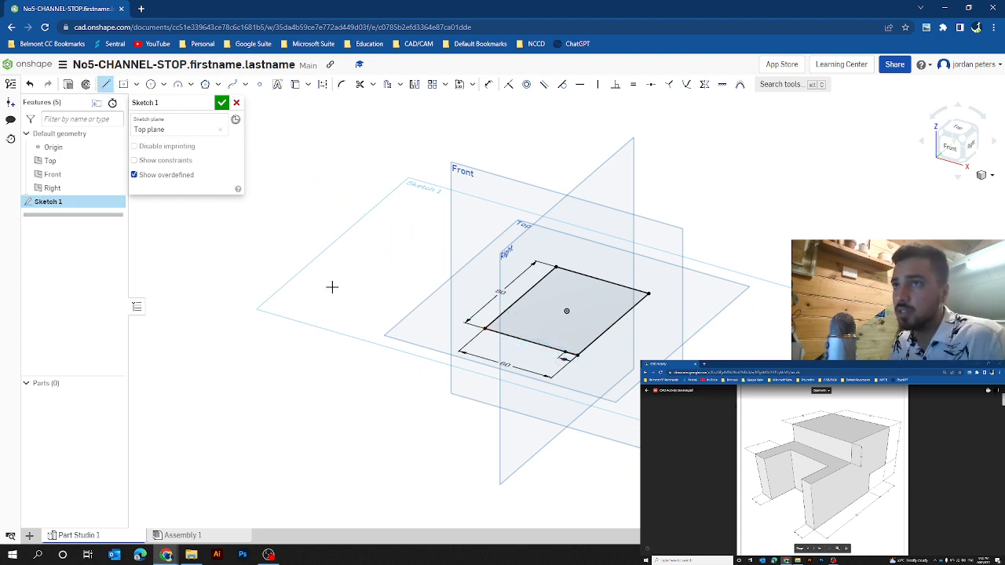
pyautogui.click(514, 339)
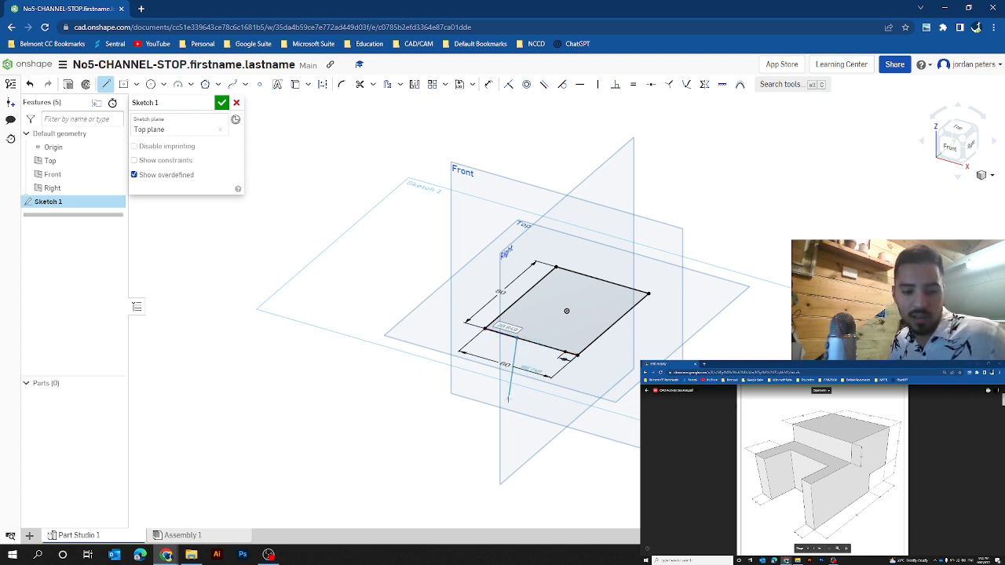
pyautogui.write('12')
pyautogui.press('Return')
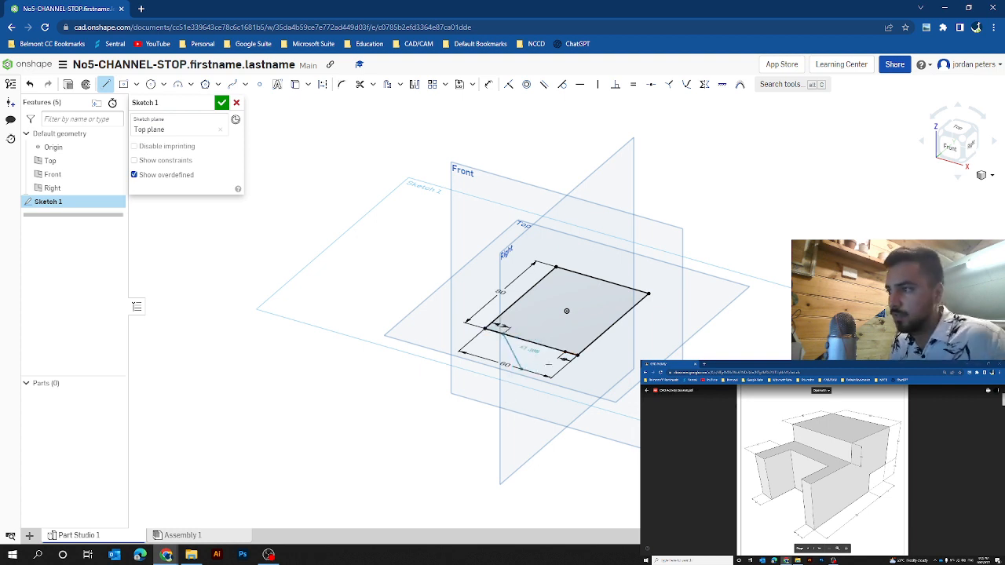
pyautogui.click(106, 84)
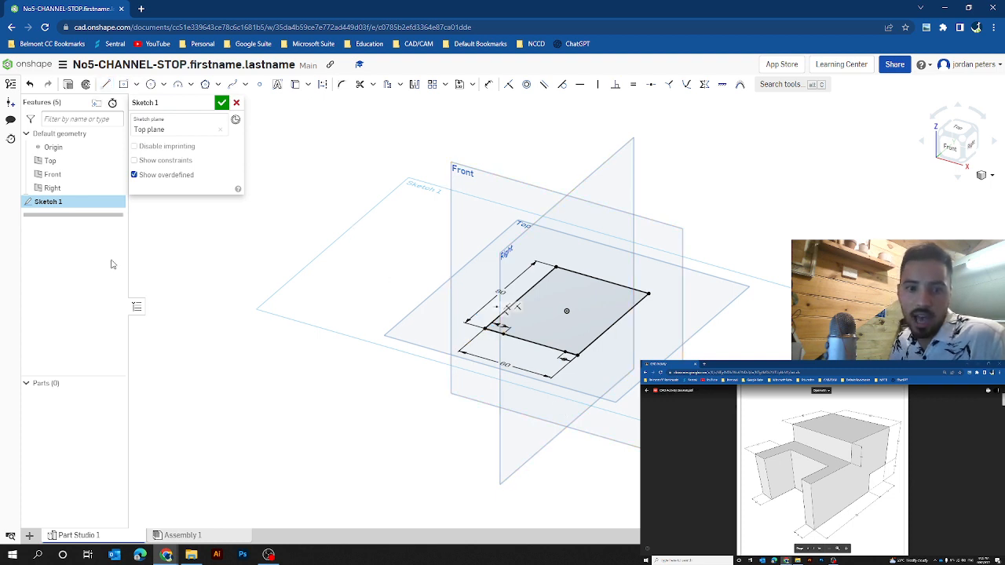
# Step: Draw a corner rectangle 40 wide between the two marked points on the front edge, extending inward as the channel cut-out
pyautogui.click(134, 85)
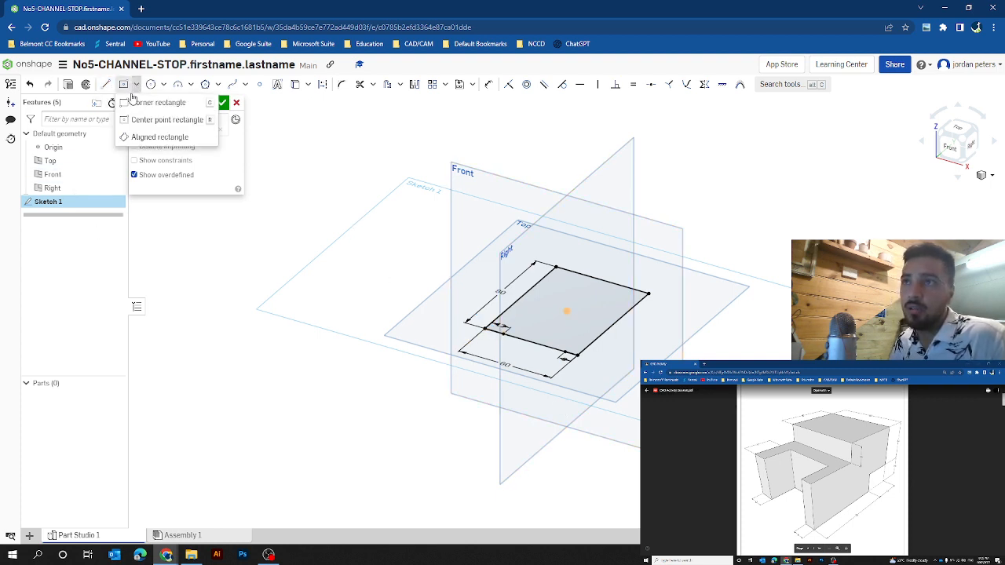
pyautogui.click(149, 100)
pyautogui.click(514, 347)
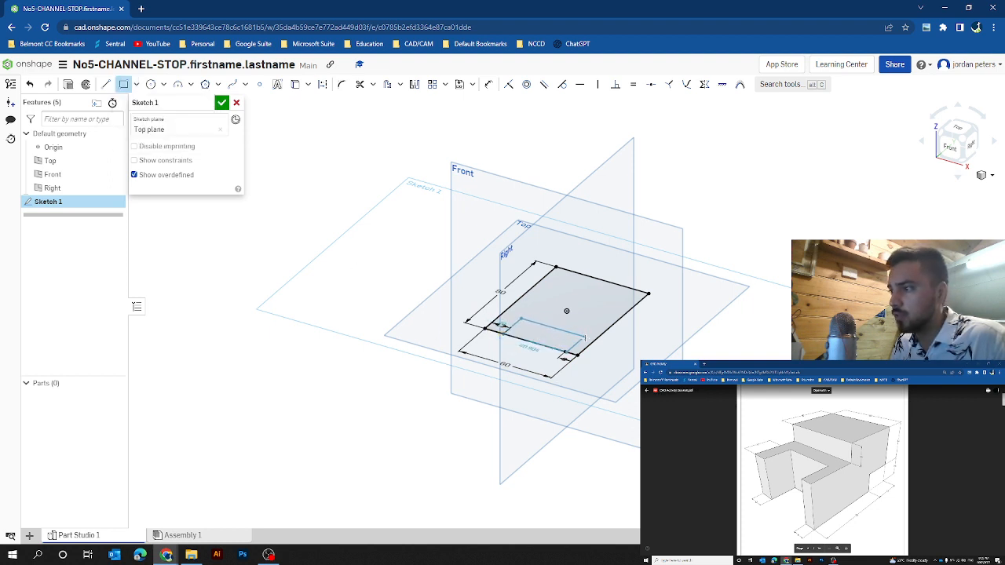
pyautogui.click(579, 336)
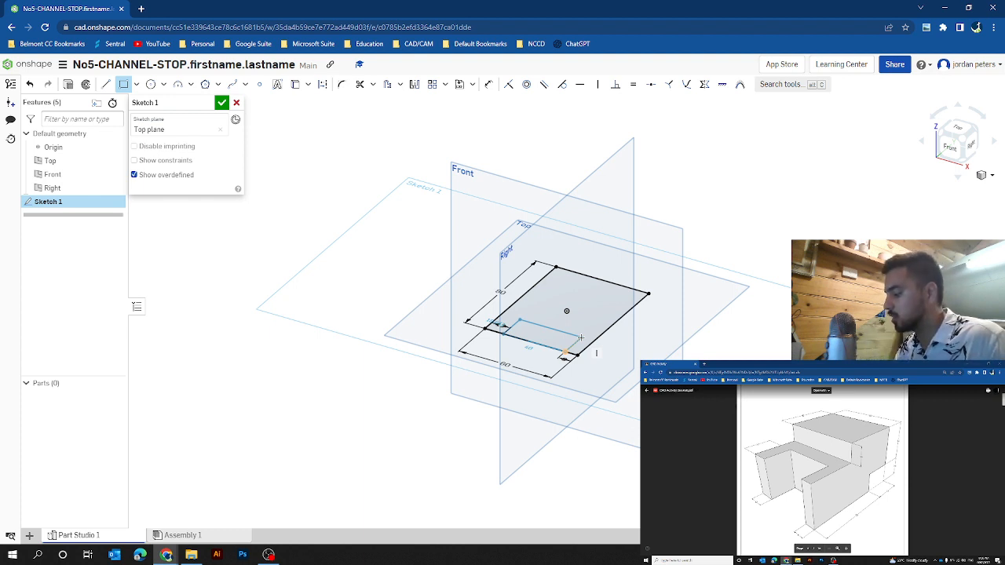
pyautogui.click(580, 337)
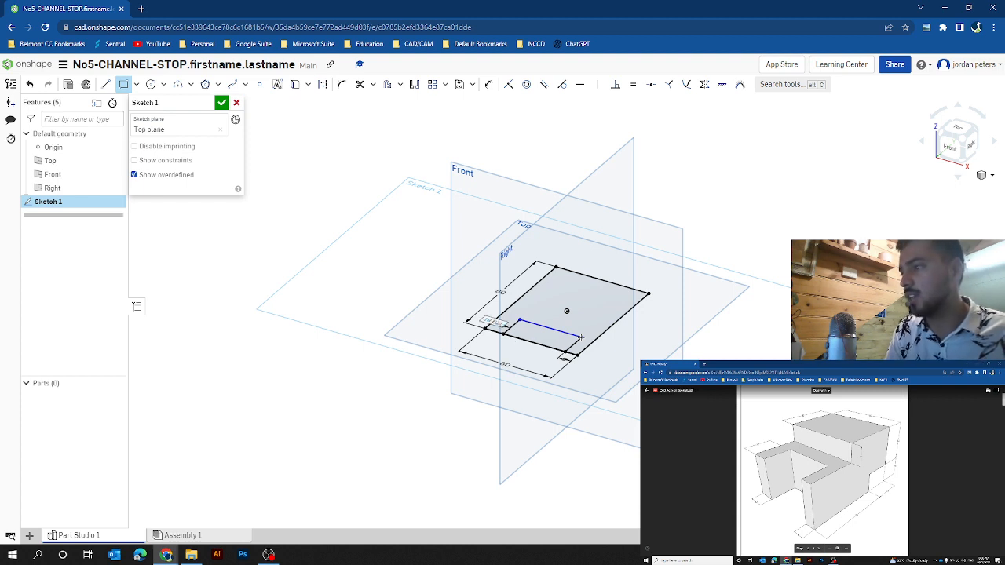
pyautogui.click(579, 336)
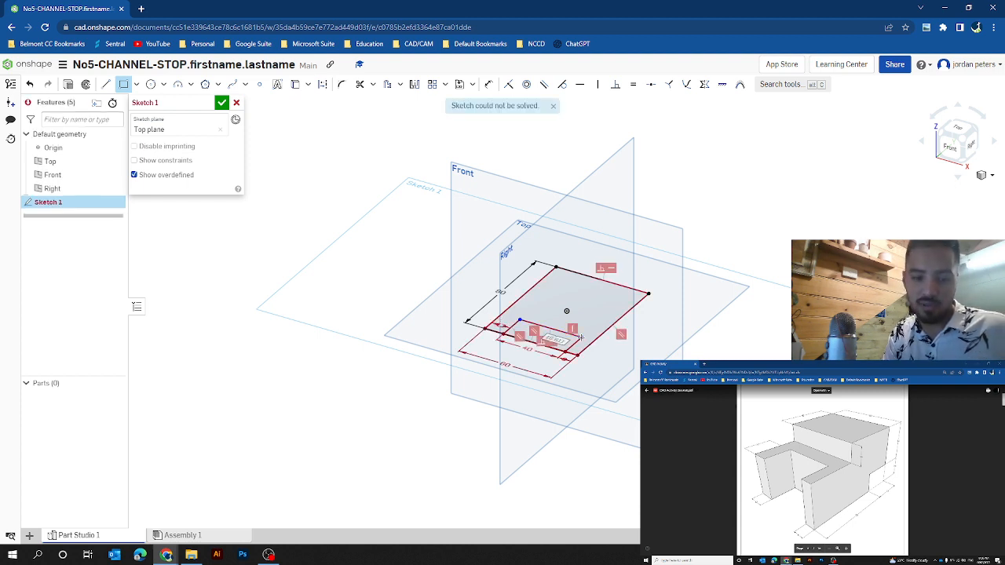
pyautogui.doubleClick(580, 337)
pyautogui.press('Return')
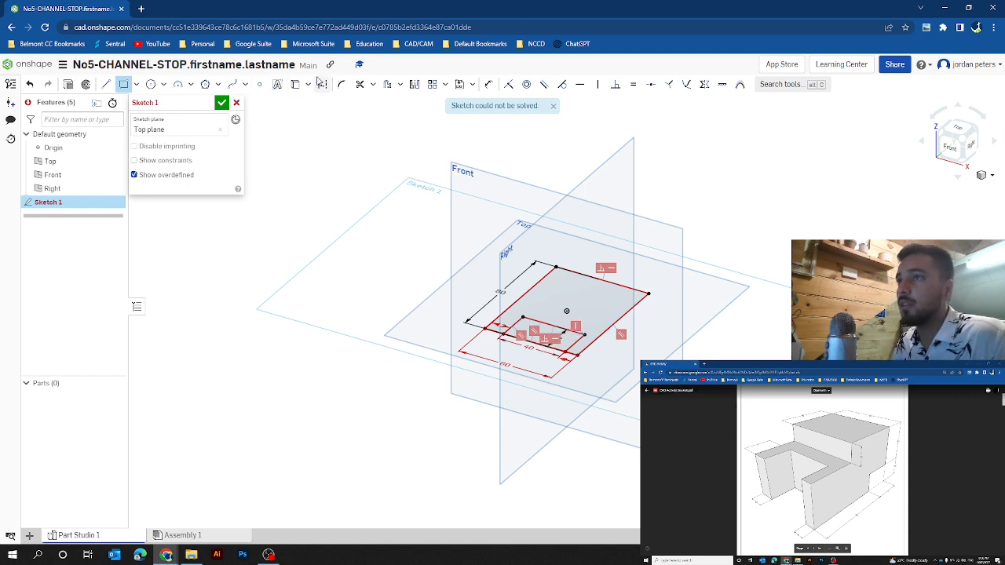
# Step: Trim the front edge lines across the channel opening and finish Sketch 1
pyautogui.click(359, 84)
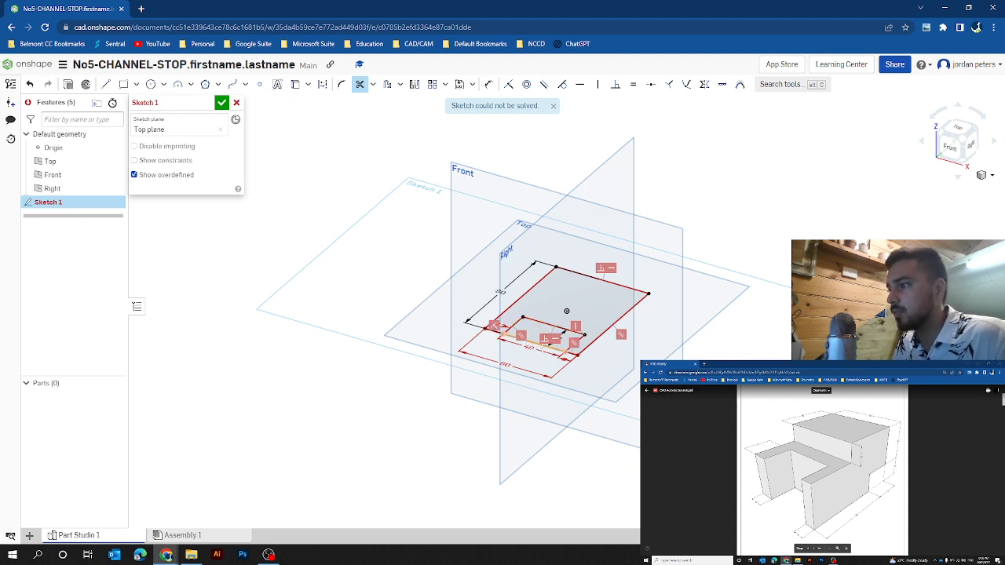
pyautogui.click(542, 344)
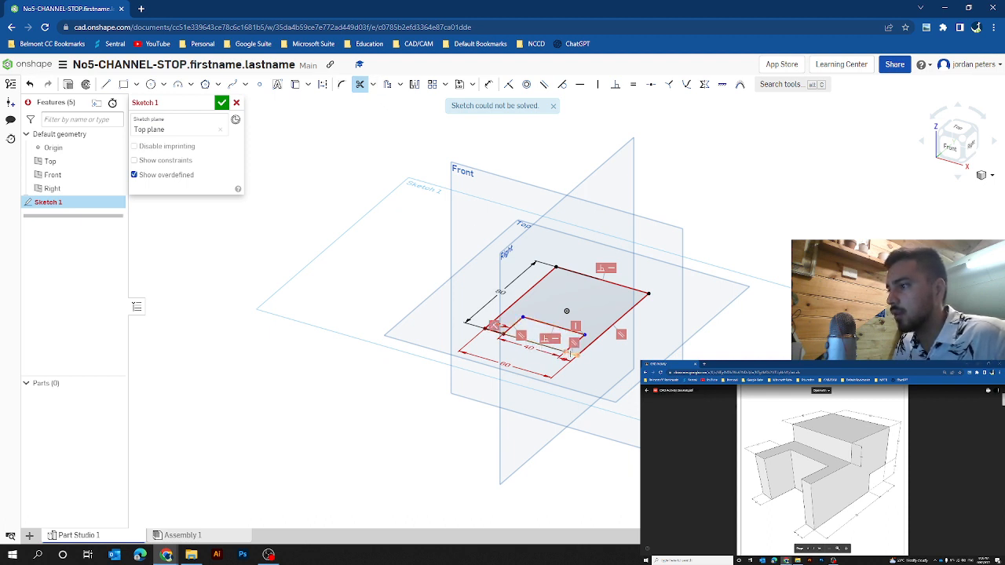
pyautogui.click(573, 350)
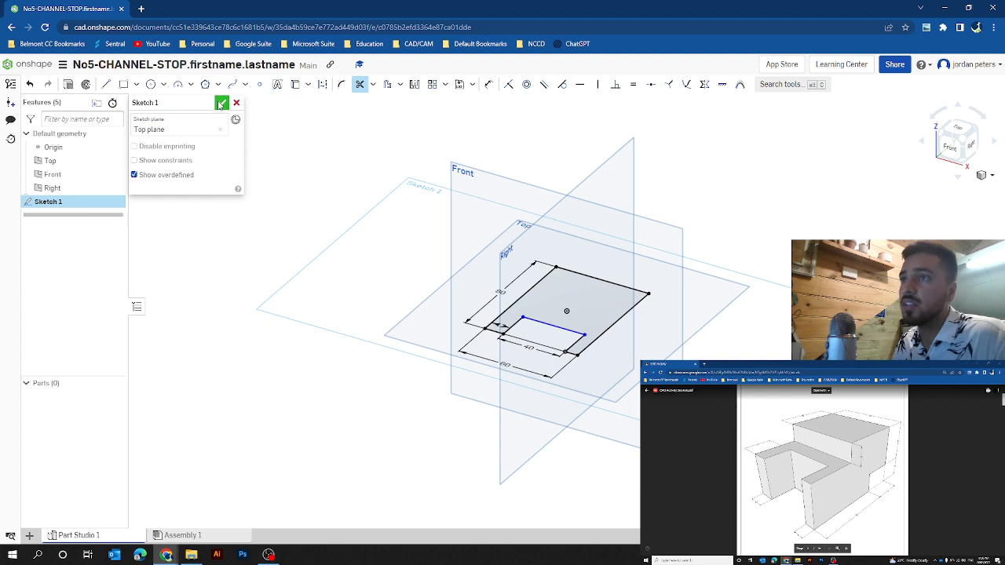
pyautogui.click(221, 104)
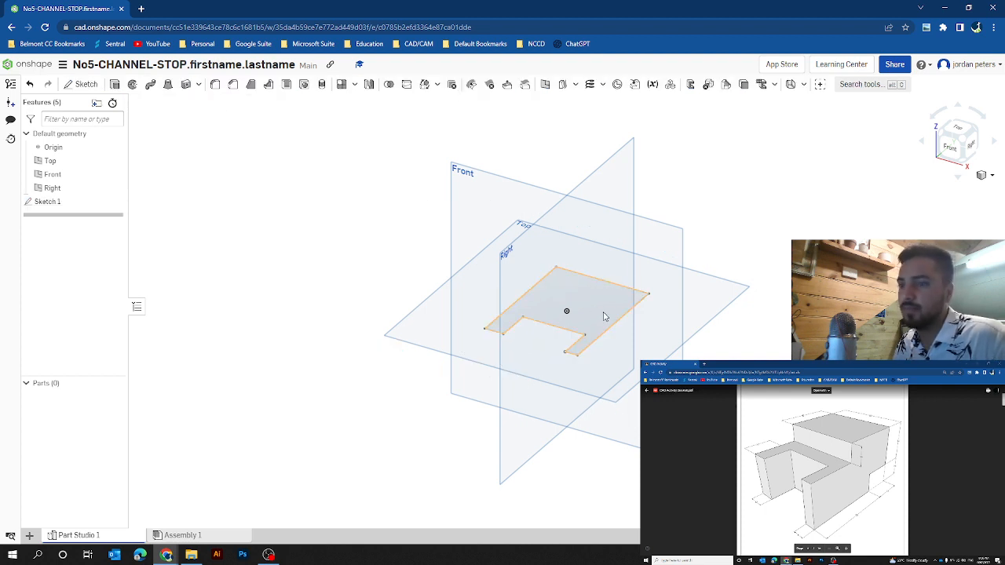
# Step: Extrude the U-shaped profile of Sketch 1 upward 48 mm as a new solid
pyautogui.click(604, 317)
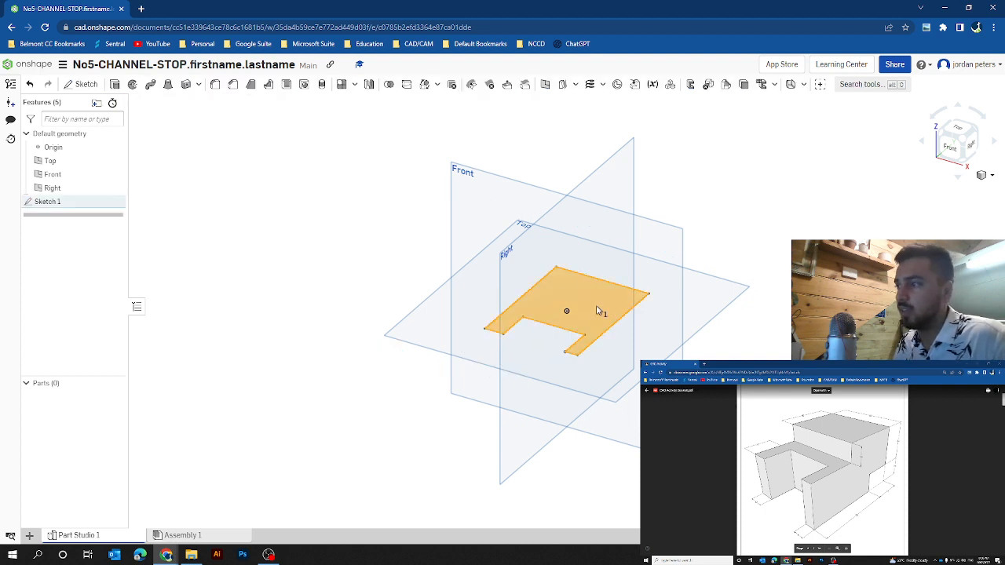
pyautogui.click(116, 85)
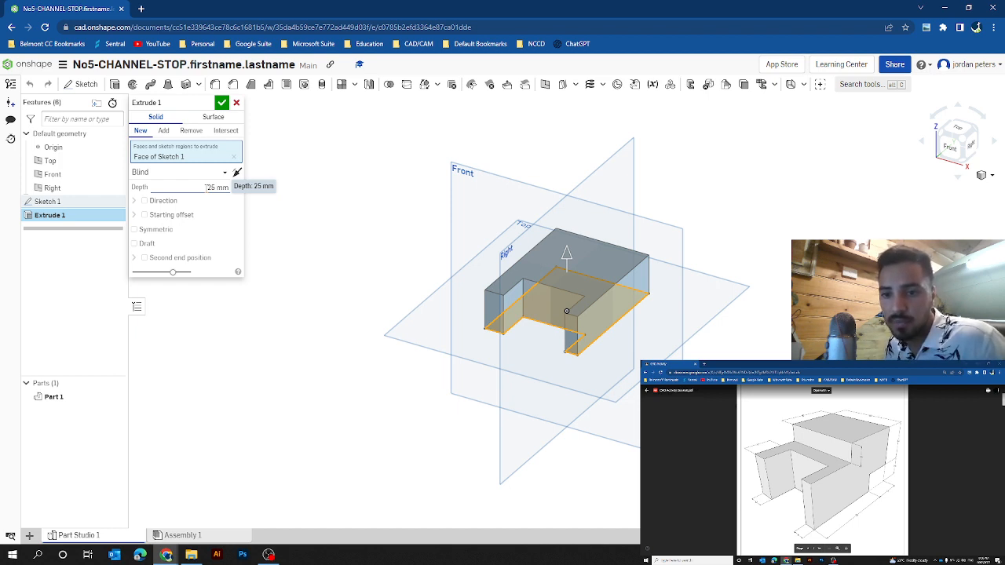
pyautogui.click(208, 187)
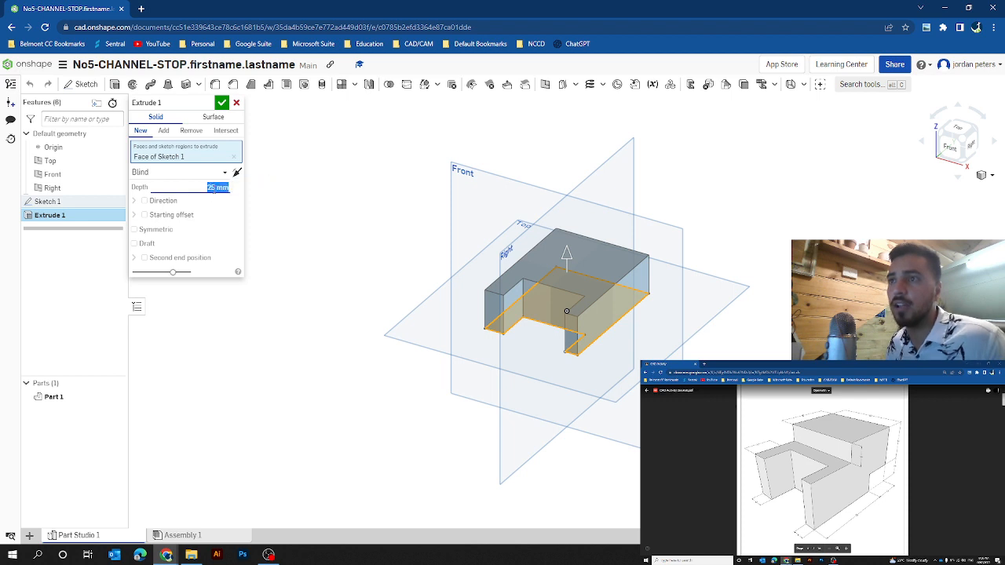
pyautogui.write('48')
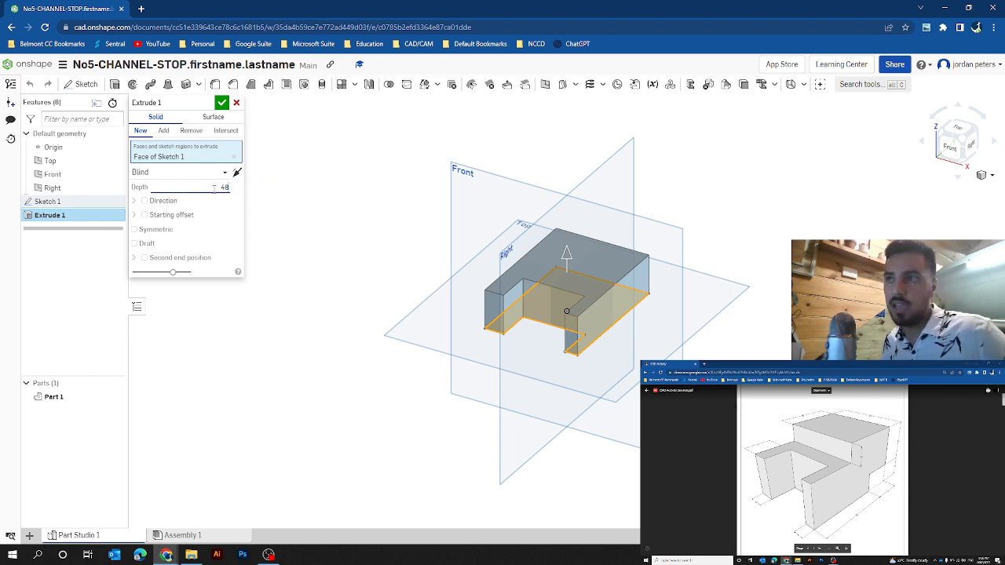
pyautogui.click(223, 105)
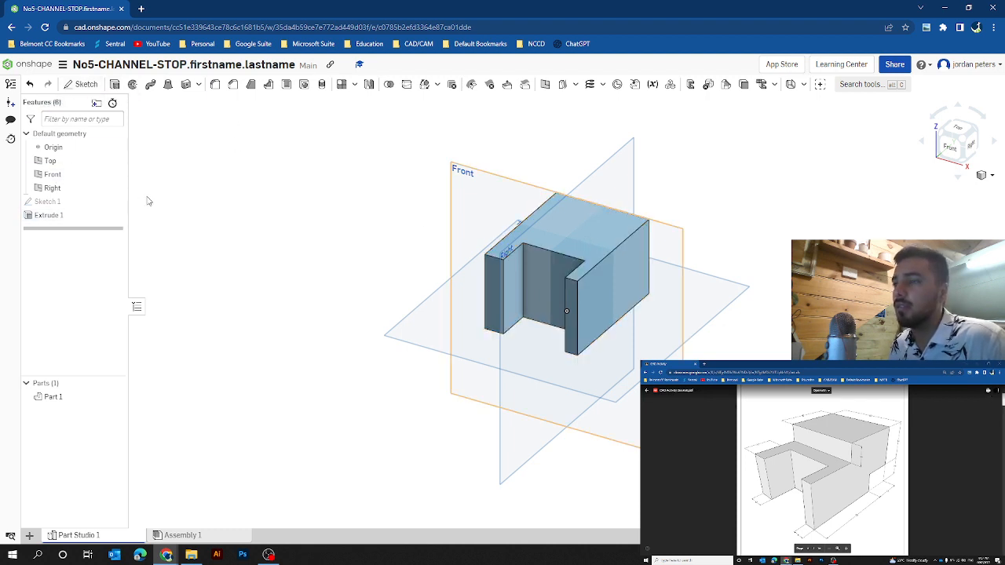
# Step: Work out 48-14 in a new browser tab and set the depth of Extrude 1 to 34 mm
pyautogui.doubleClick(48, 216)
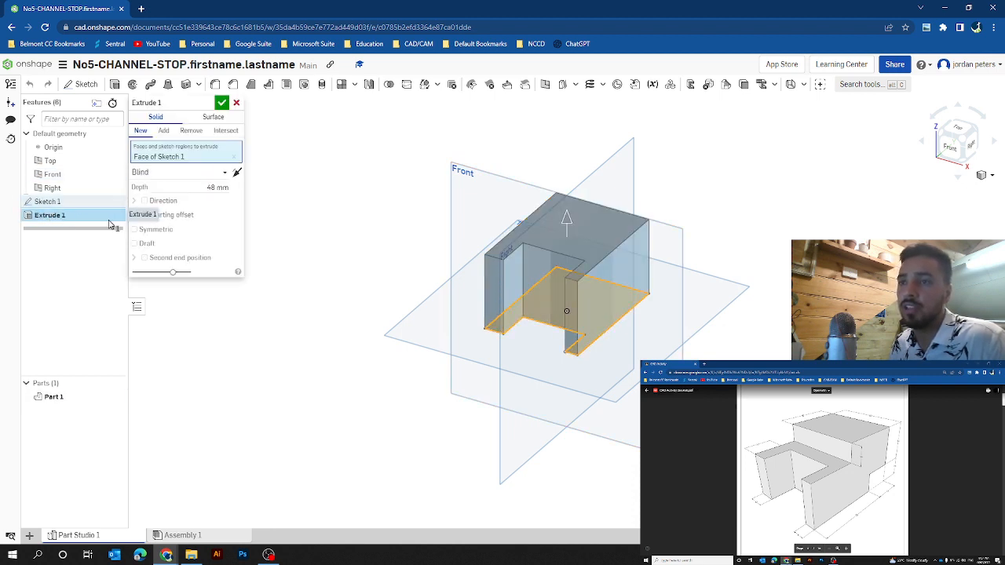
pyautogui.click(210, 187)
pyautogui.click(212, 188)
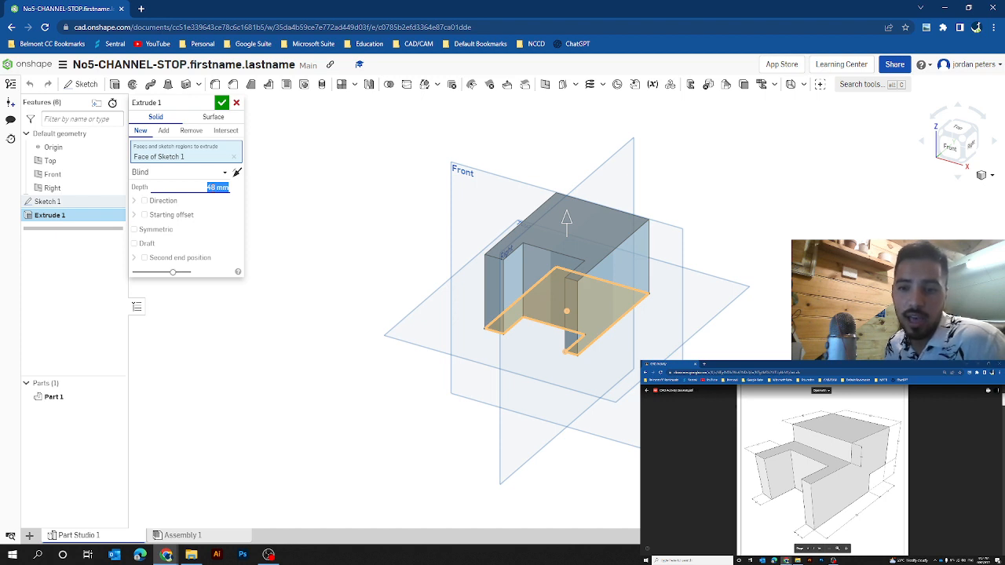
pyautogui.click(141, 8)
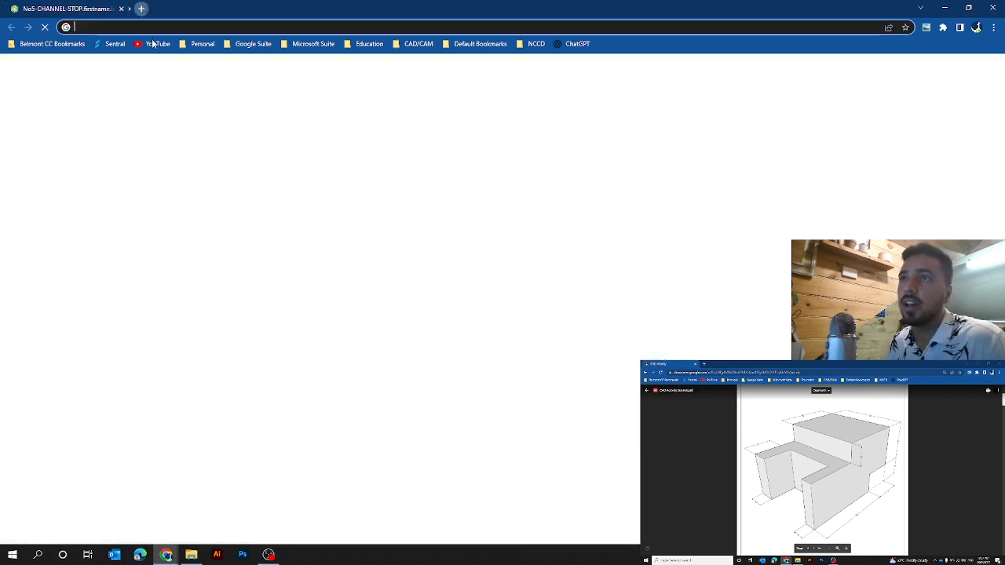
pyautogui.write('48-14')
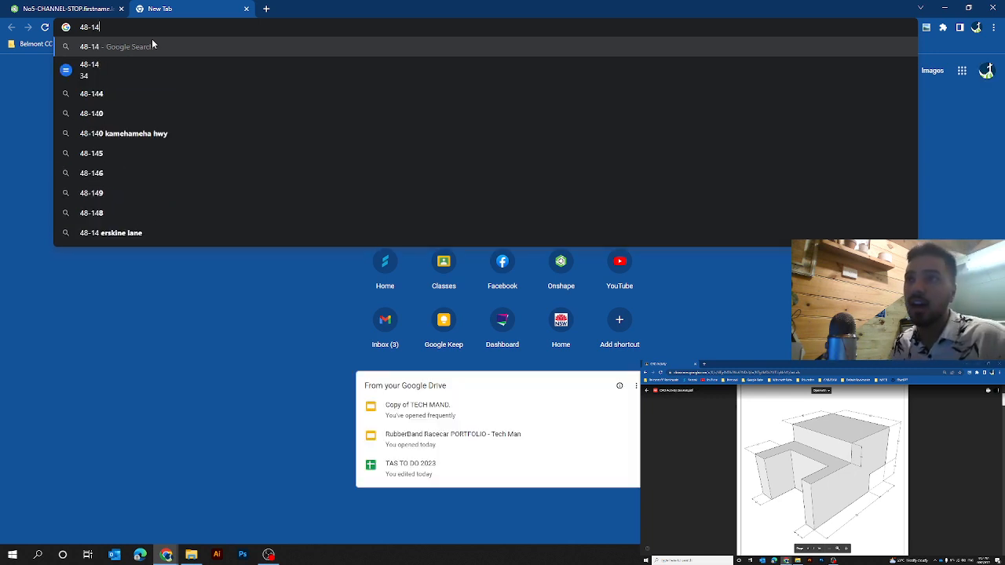
pyautogui.click(80, 12)
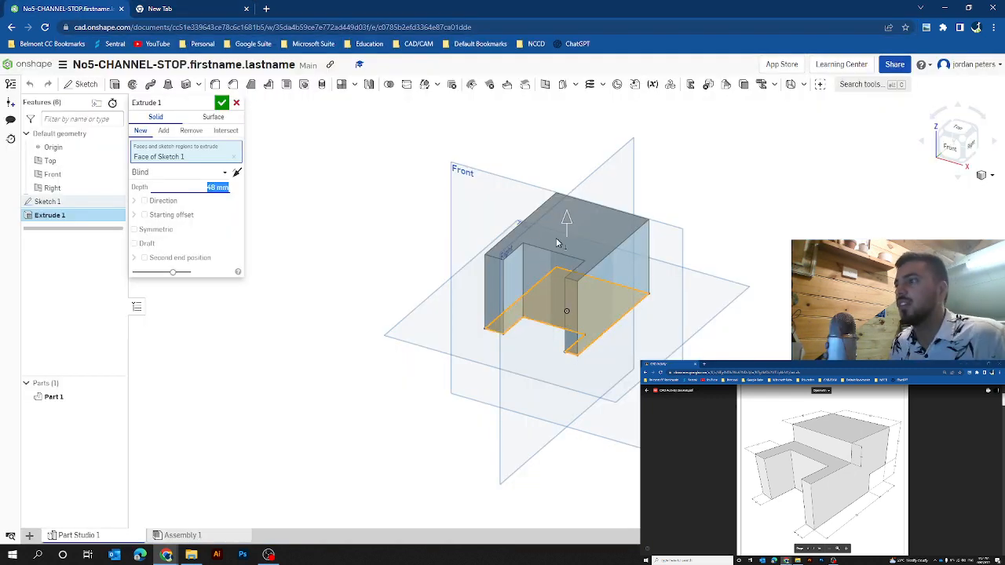
pyautogui.write('3')
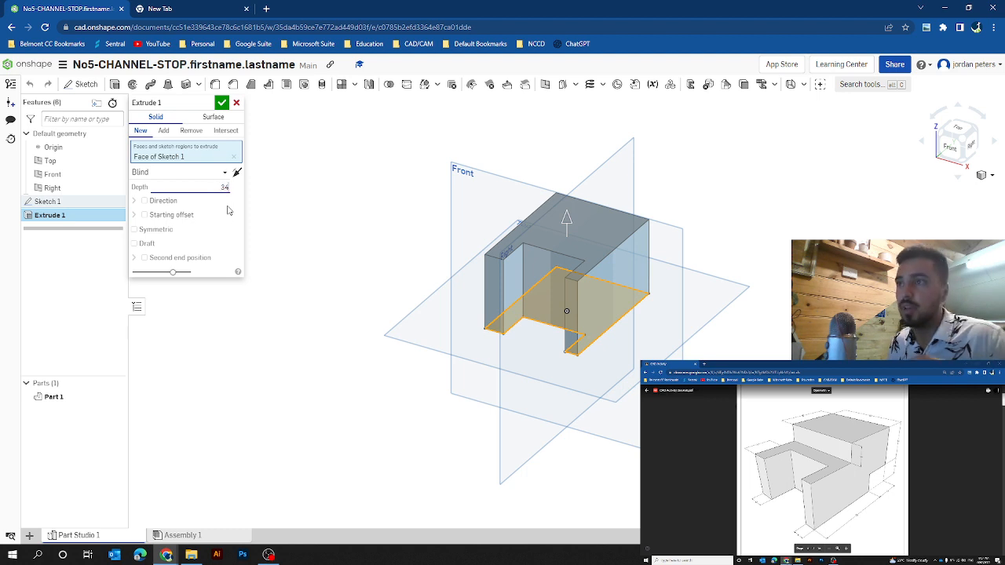
pyautogui.write('4')
pyautogui.click(222, 102)
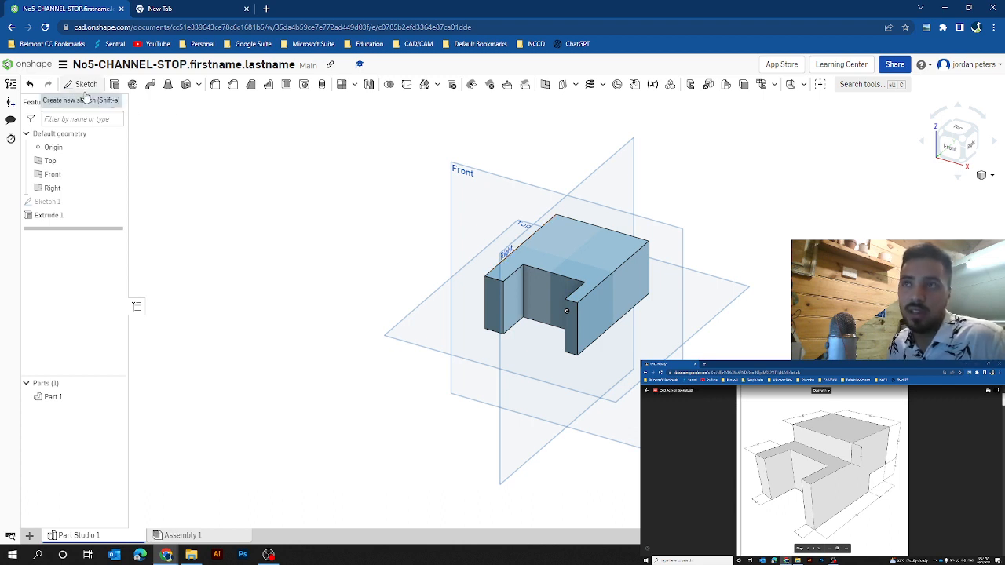
# Step: Sketch a corner rectangle on the part's top face, spanning the full 60 width at the rear and 45 deep
pyautogui.click(610, 250)
pyautogui.click(82, 84)
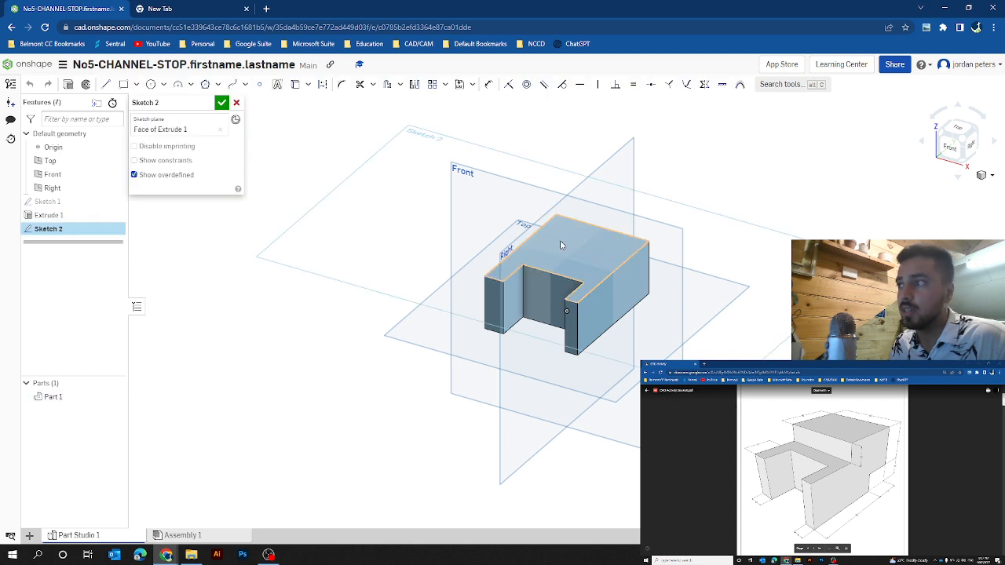
pyautogui.click(123, 84)
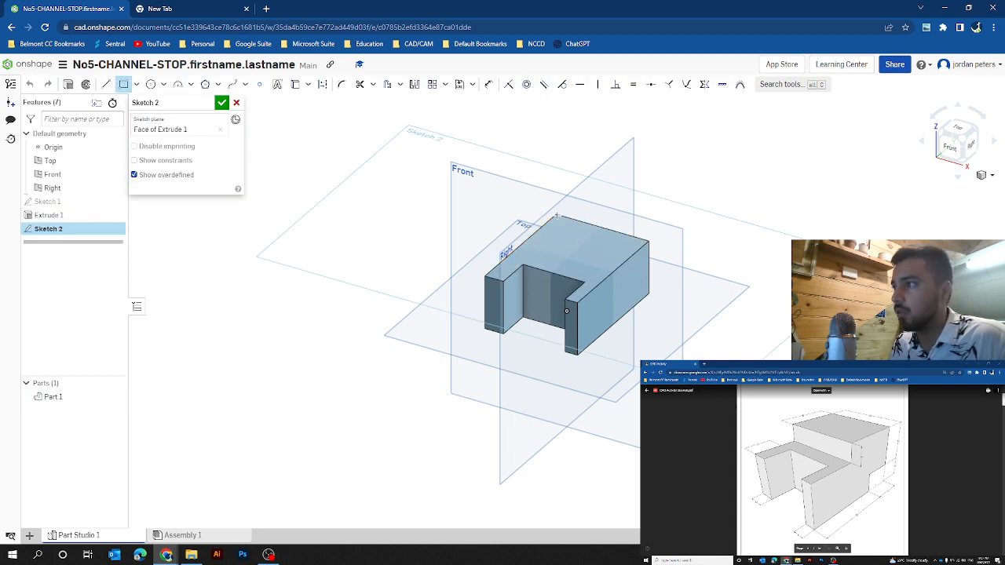
pyautogui.click(618, 266)
pyautogui.write('45')
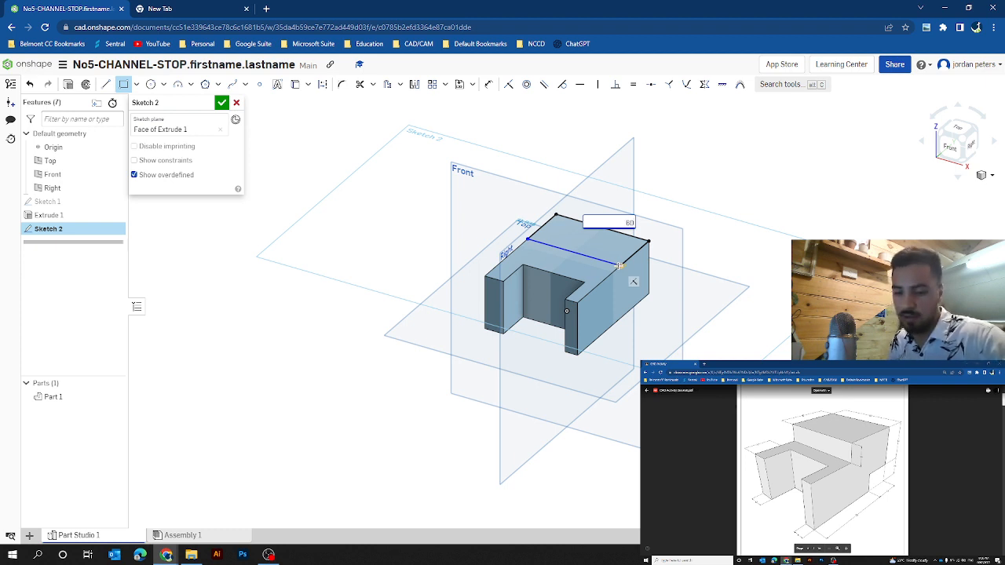
pyautogui.press('Return')
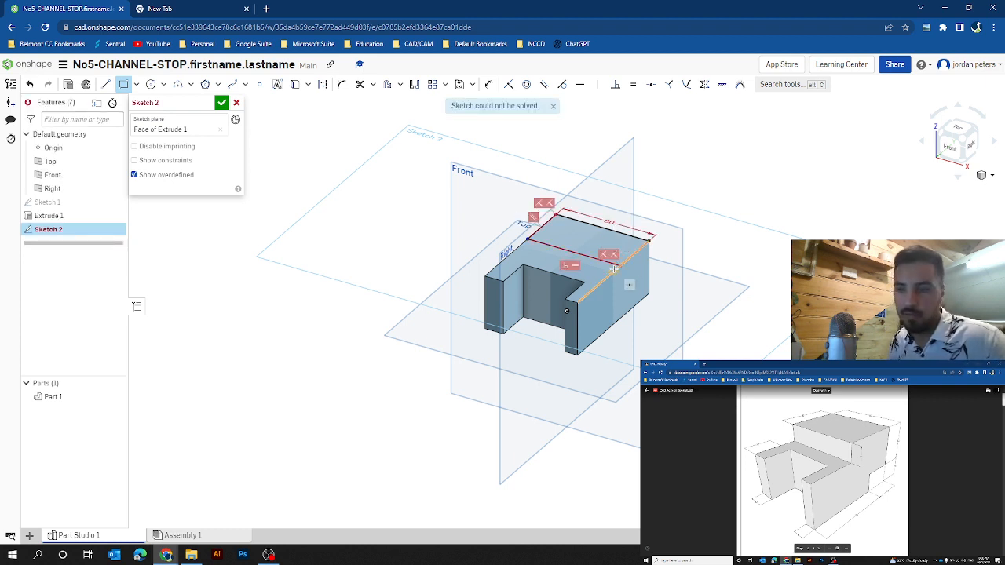
pyautogui.write('45')
pyautogui.press('Return')
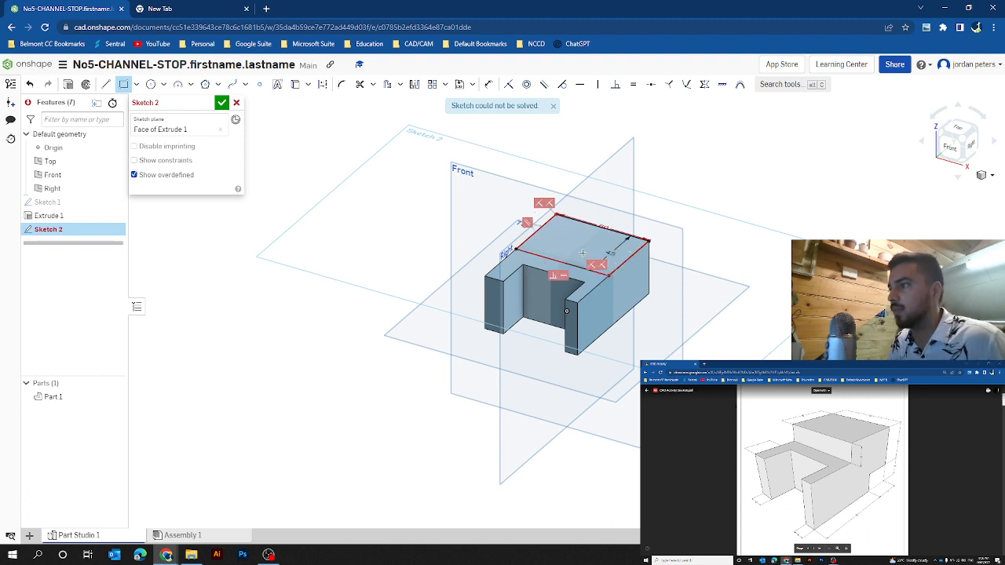
pyautogui.click(222, 103)
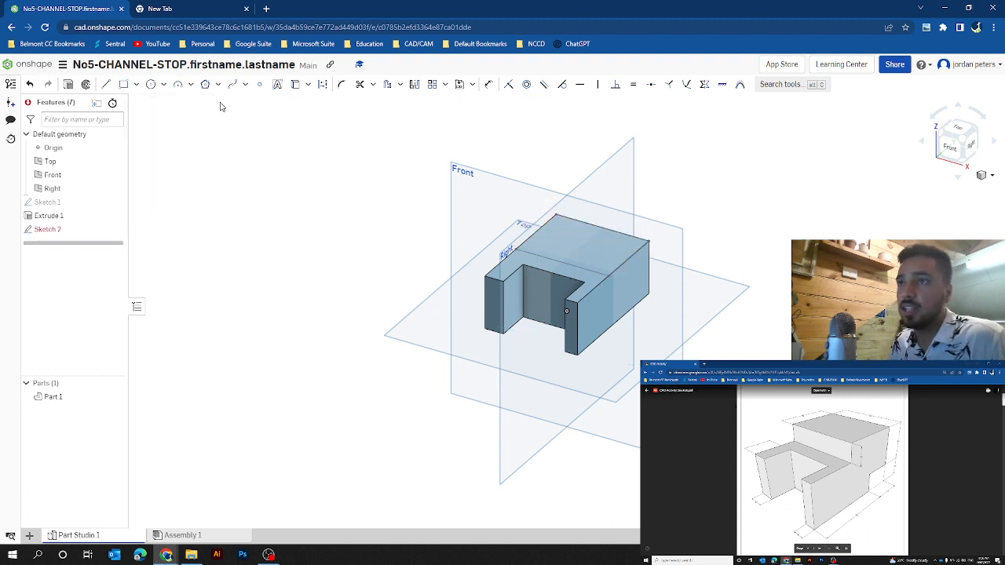
# Step: Extrude the rectangle of Sketch 2 upward 14 mm, adding it to Part 1
pyautogui.click(595, 244)
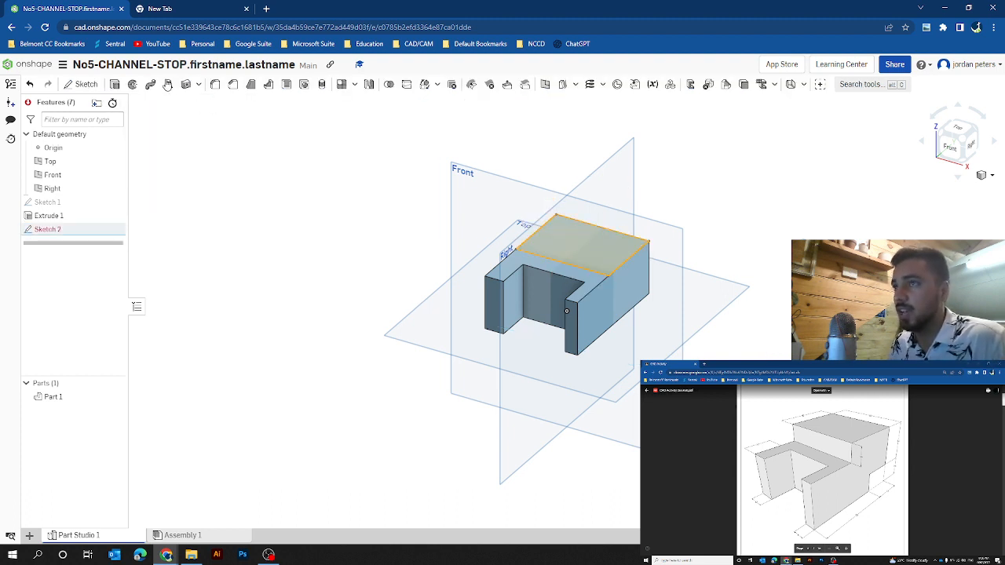
pyautogui.click(115, 84)
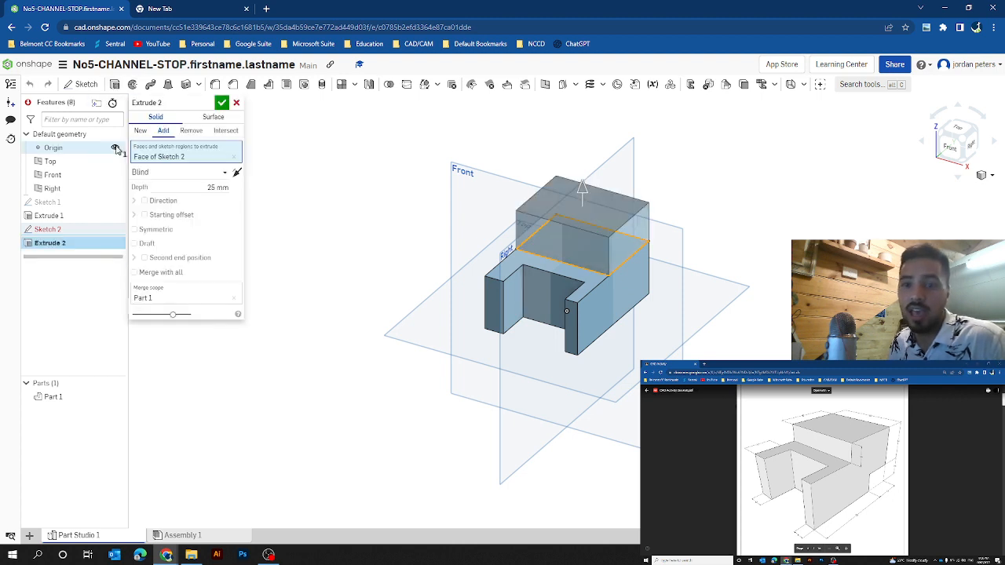
pyautogui.click(210, 188)
pyautogui.write('1')
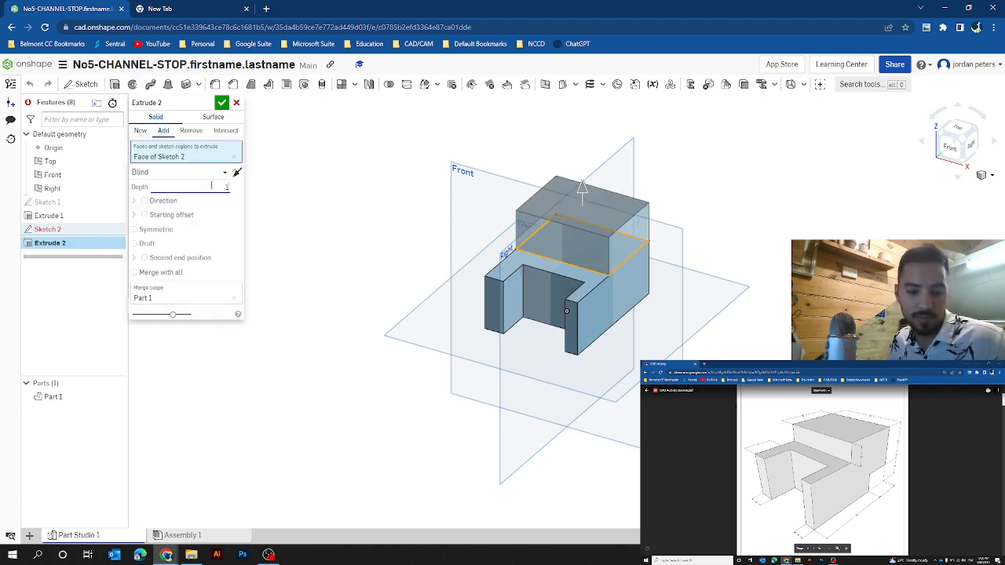
pyautogui.write('4')
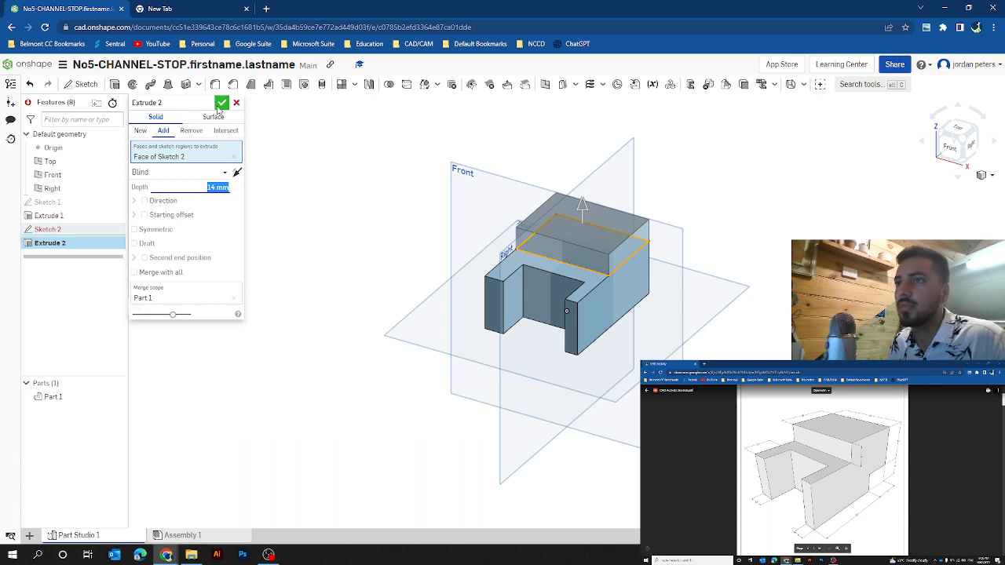
pyautogui.click(223, 102)
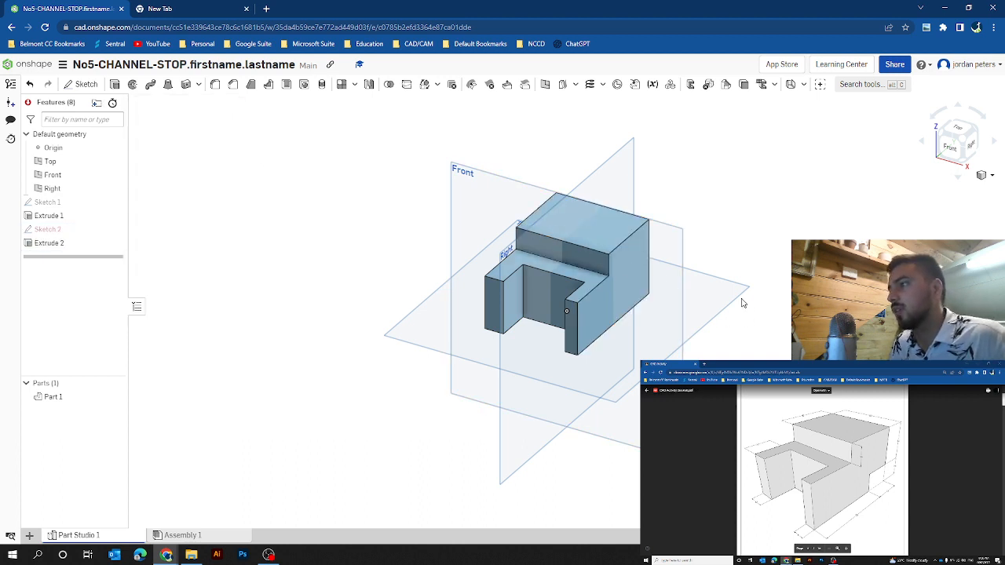
# Step: Sketch a corner rectangle on the part's underside at the rear, spanning the full 60 mm width and 22 mm deep
pyautogui.click(977, 157)
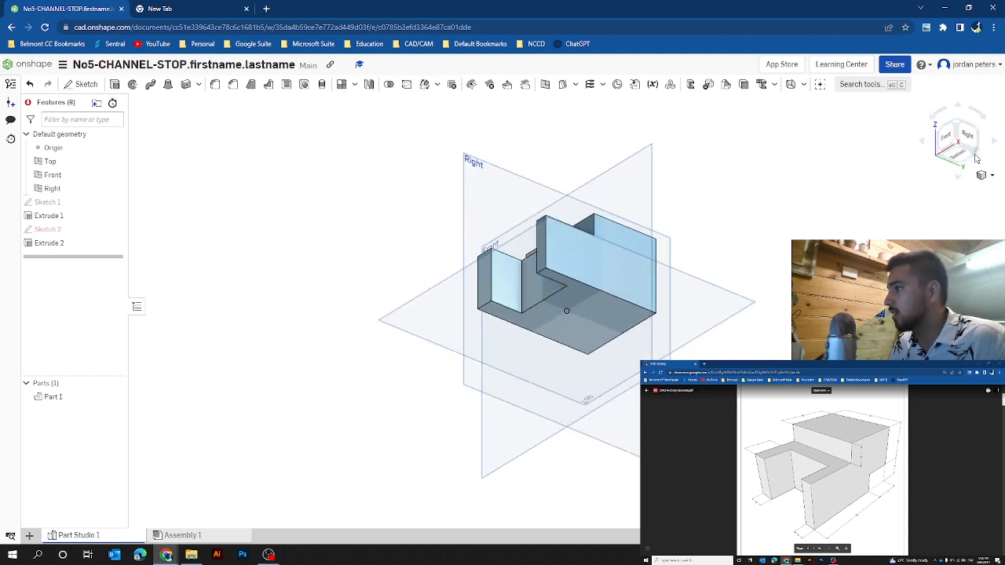
pyautogui.scroll(-2, 581, 306)
pyautogui.scroll(4, 586, 305)
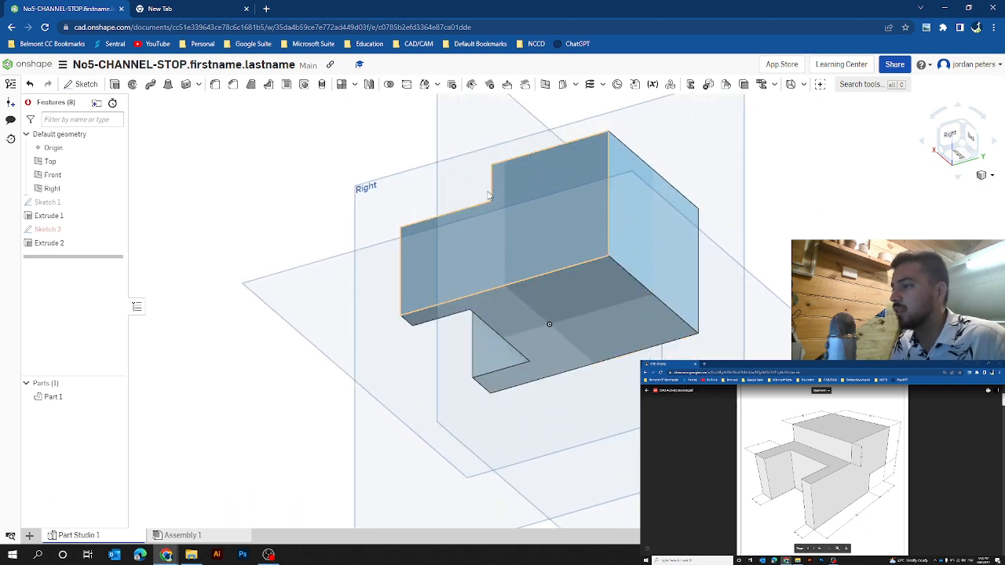
pyautogui.scroll(-2, 586, 272)
pyautogui.scroll(1, 626, 299)
pyautogui.scroll(1, 627, 303)
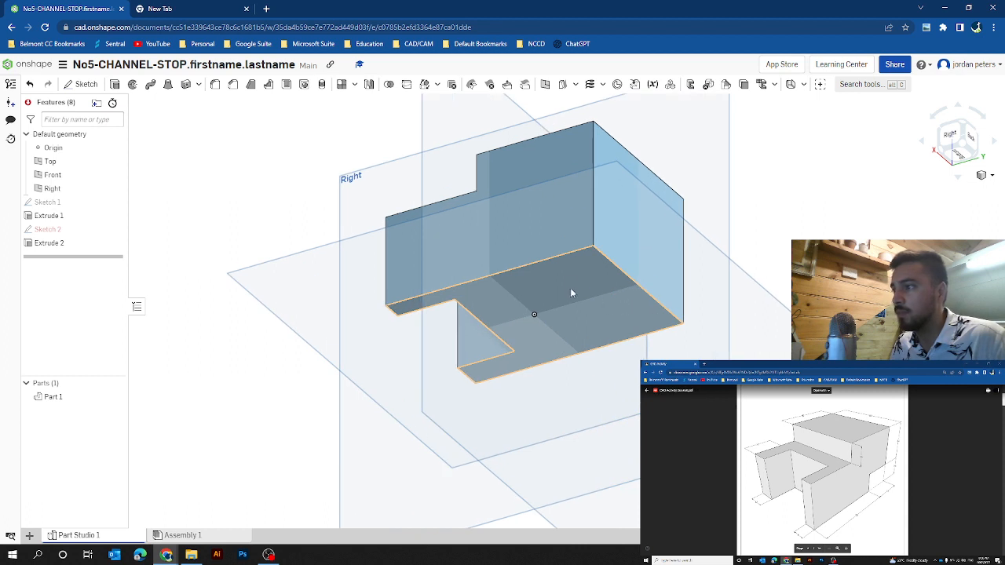
pyautogui.click(578, 276)
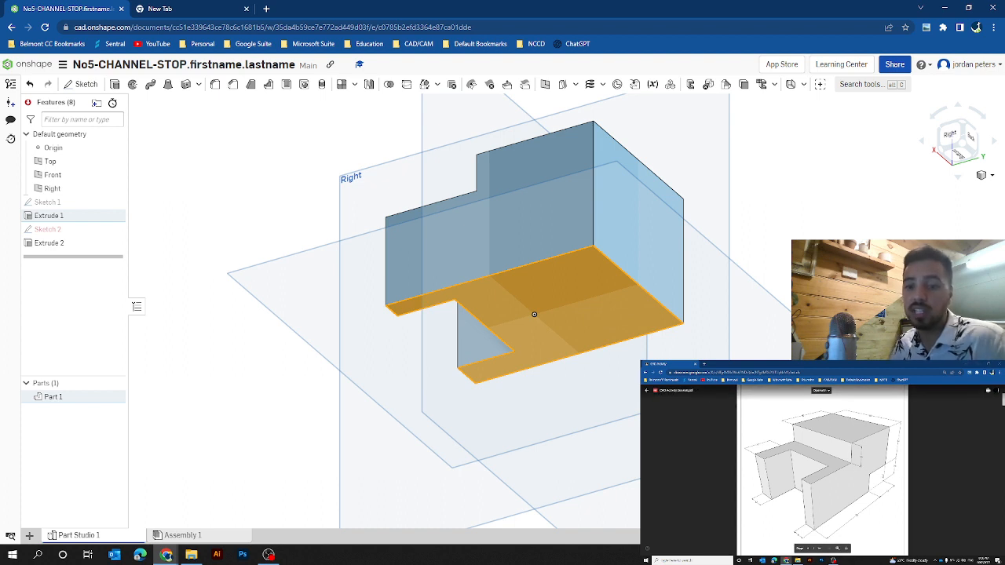
pyautogui.click(85, 85)
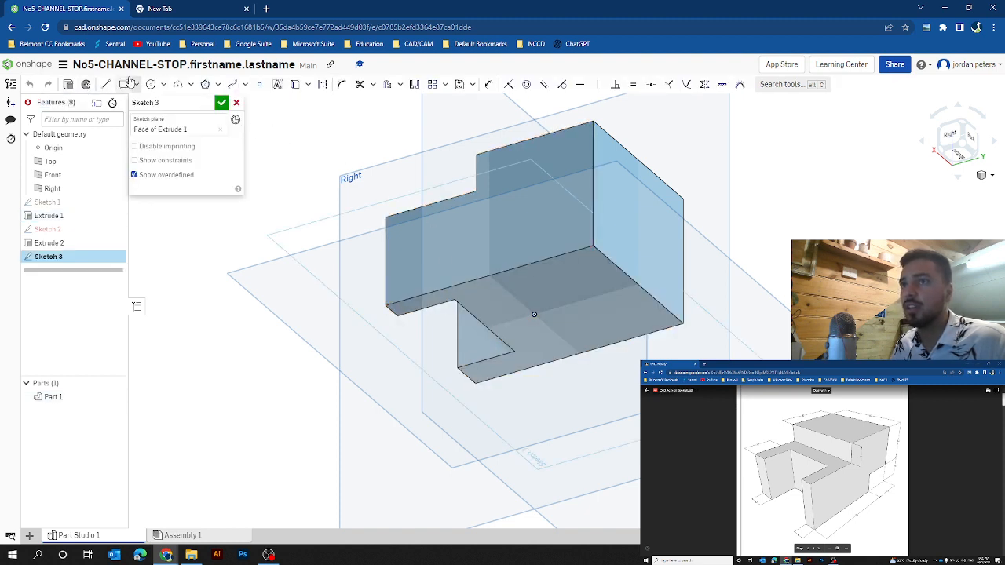
pyautogui.click(124, 84)
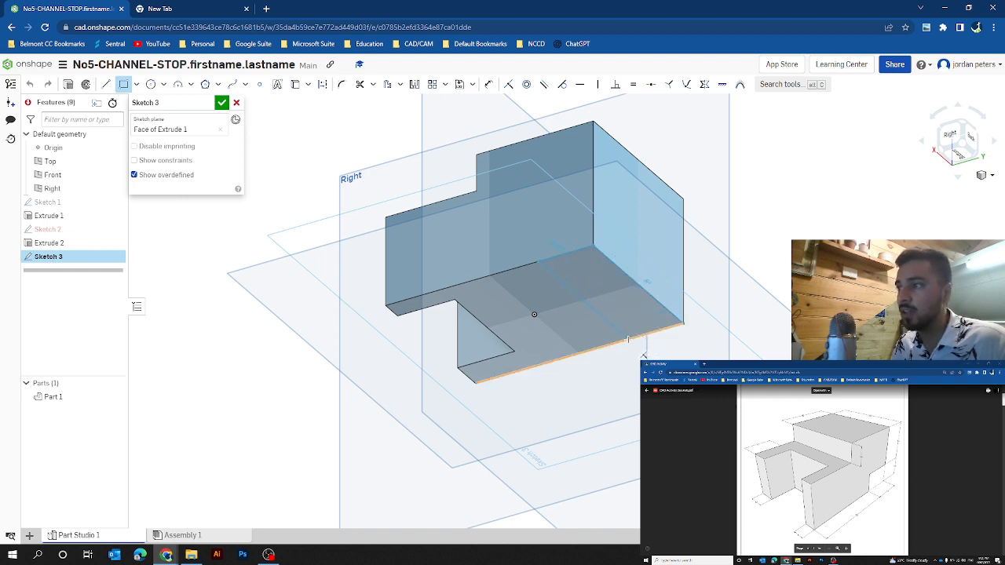
pyautogui.click(628, 339)
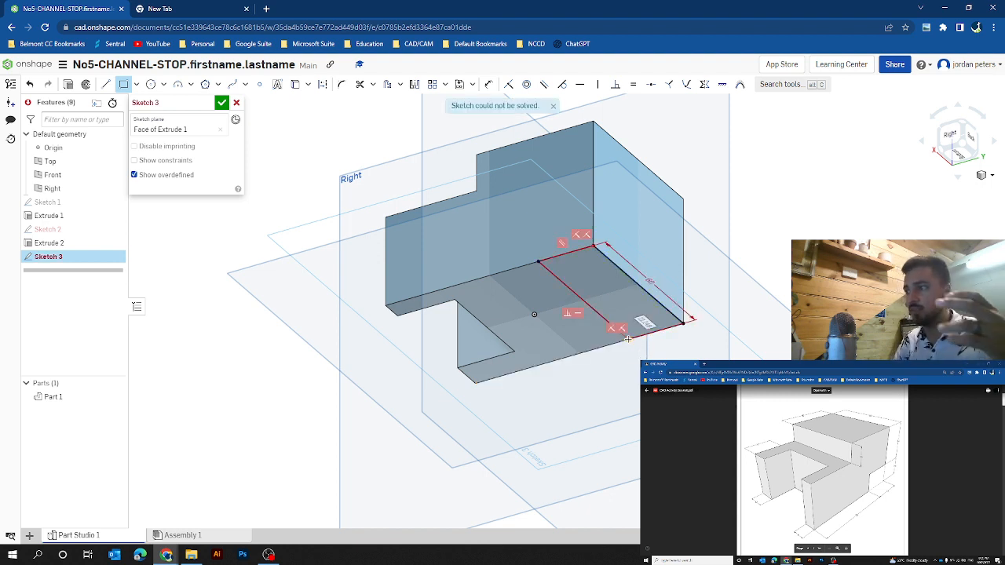
pyautogui.write('22')
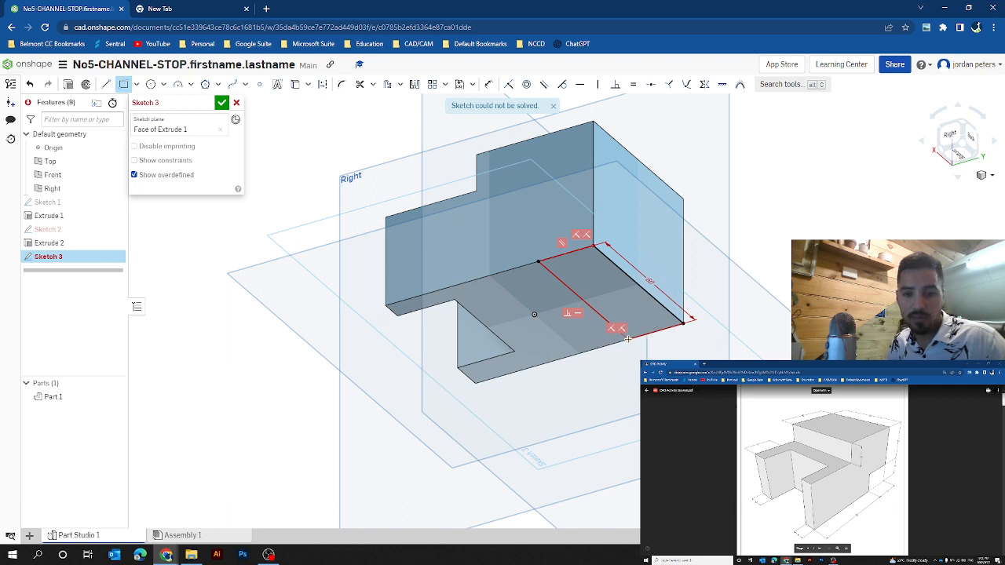
pyautogui.press('Return')
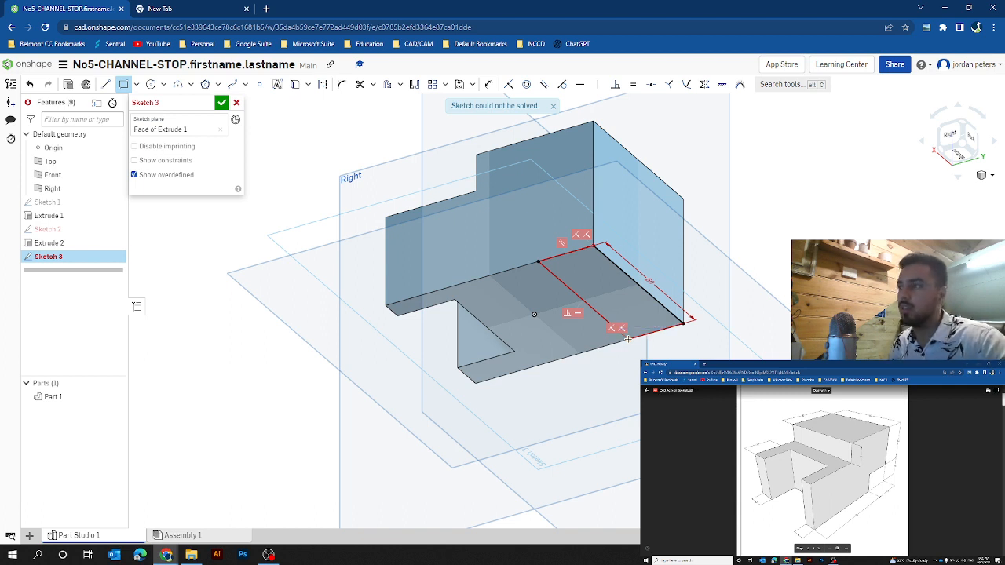
pyautogui.click(223, 104)
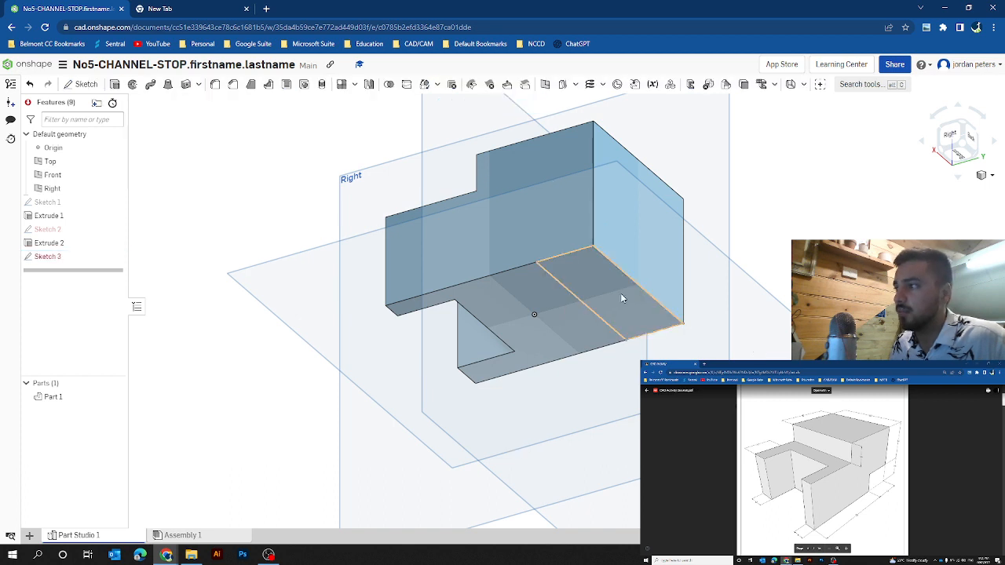
# Step: Extrude the rectangle of Sketch 3 upward 16 mm as a removal, cutting a step into the part's lower rear
pyautogui.click(621, 293)
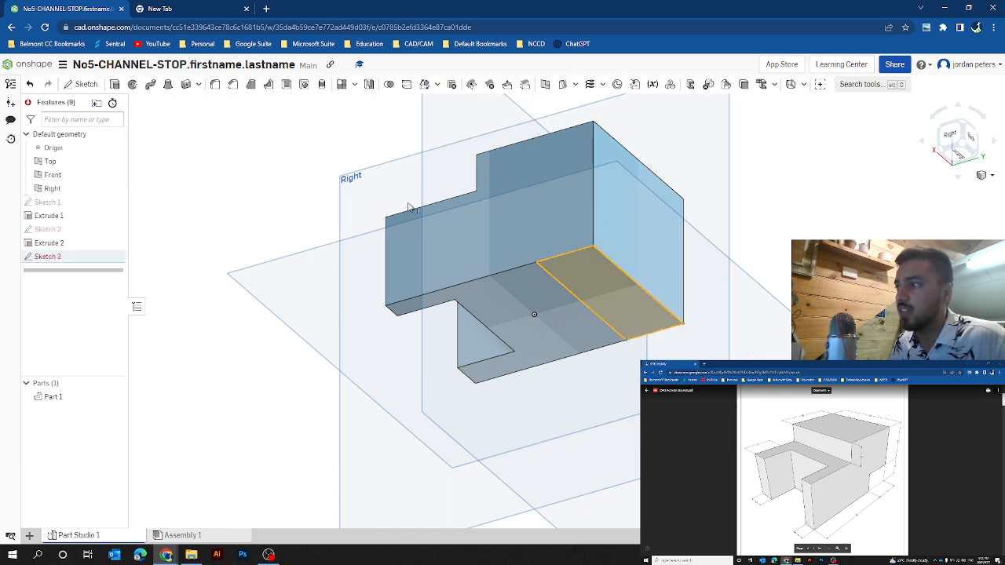
pyautogui.click(115, 84)
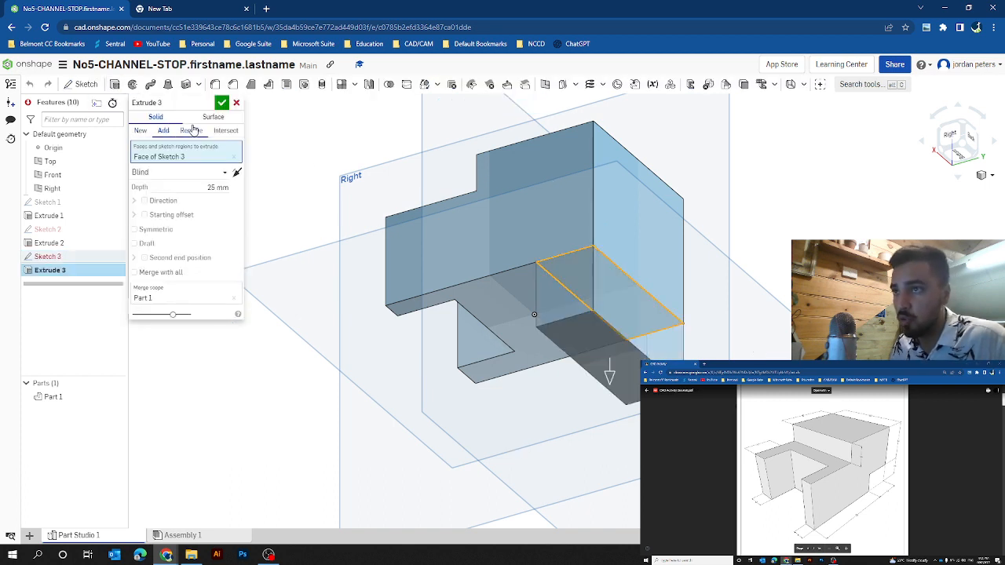
pyautogui.click(190, 130)
pyautogui.click(207, 188)
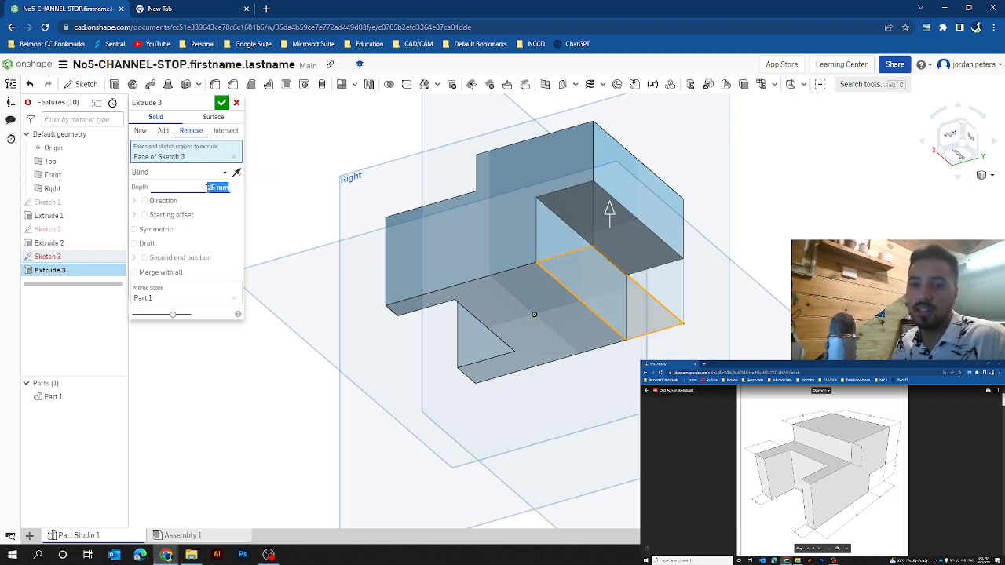
pyautogui.write('16')
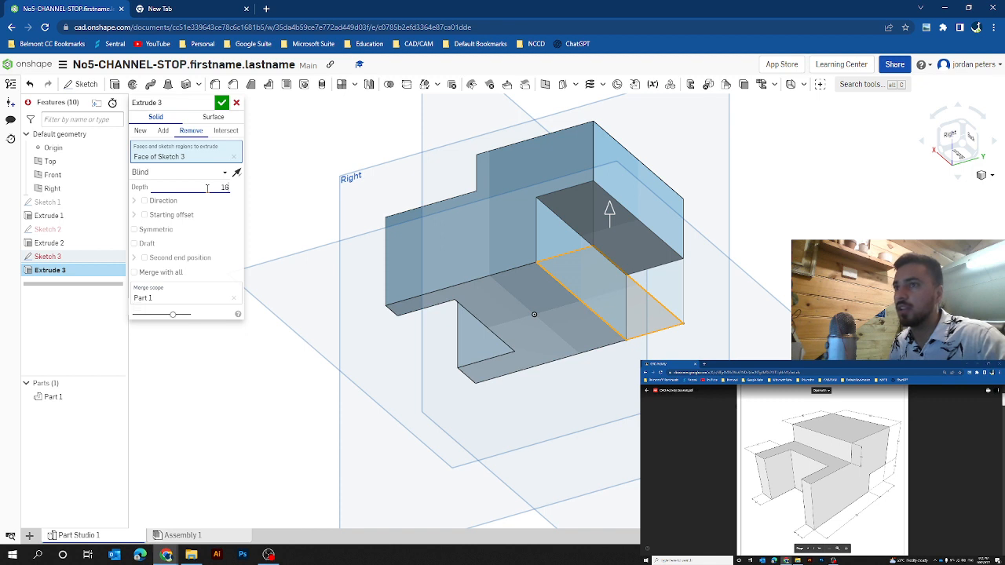
pyautogui.click(222, 102)
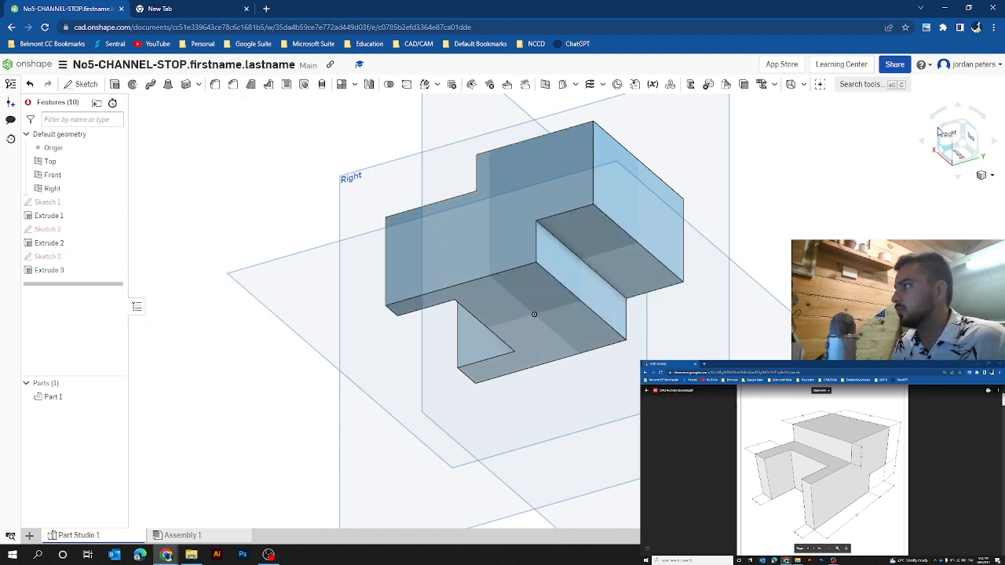
pyautogui.click(964, 122)
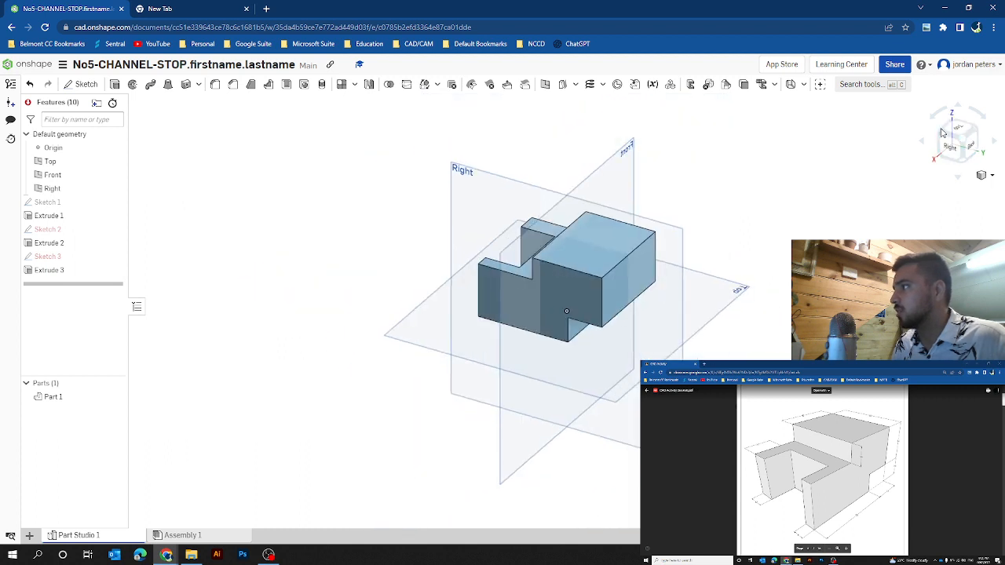
pyautogui.click(945, 131)
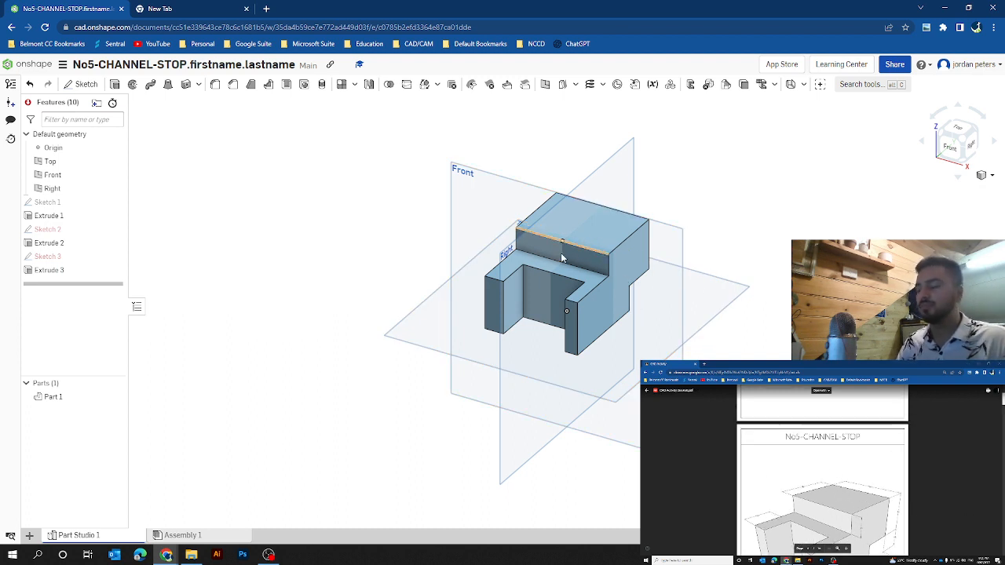
pyautogui.scroll(-2, 609, 295)
pyautogui.scroll(3, 609, 295)
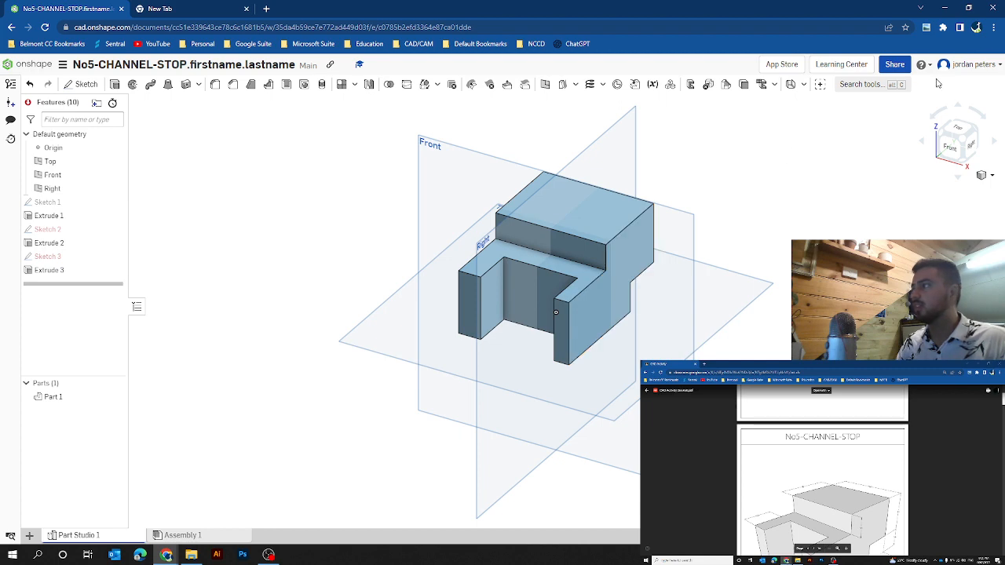
# Step: Share the document as Can view with the teams Year 10 Woodwork, Year 11 Design and Technology and Year 9 Woodwork, and return to the documents list
pyautogui.click(894, 64)
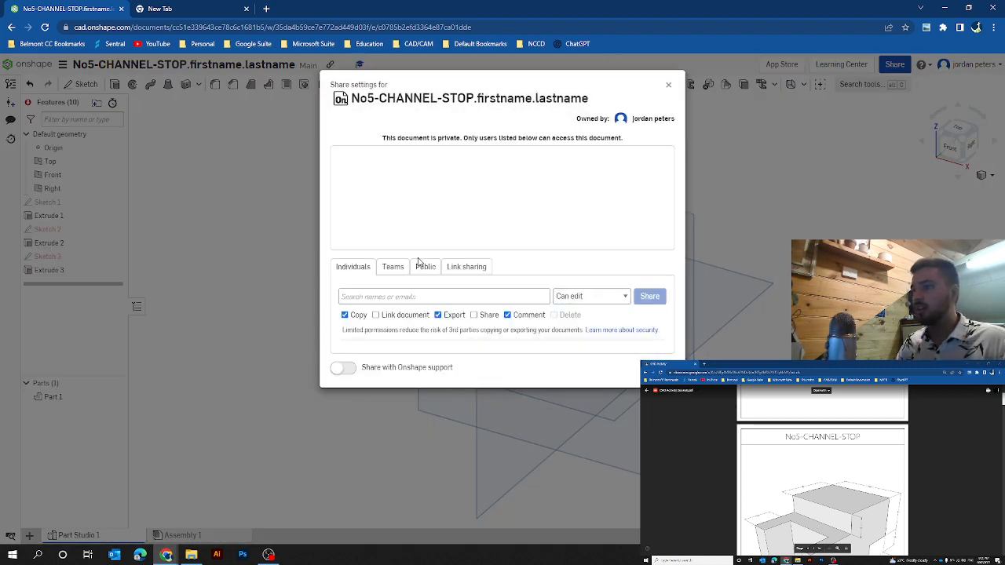
pyautogui.click(393, 267)
pyautogui.click(588, 297)
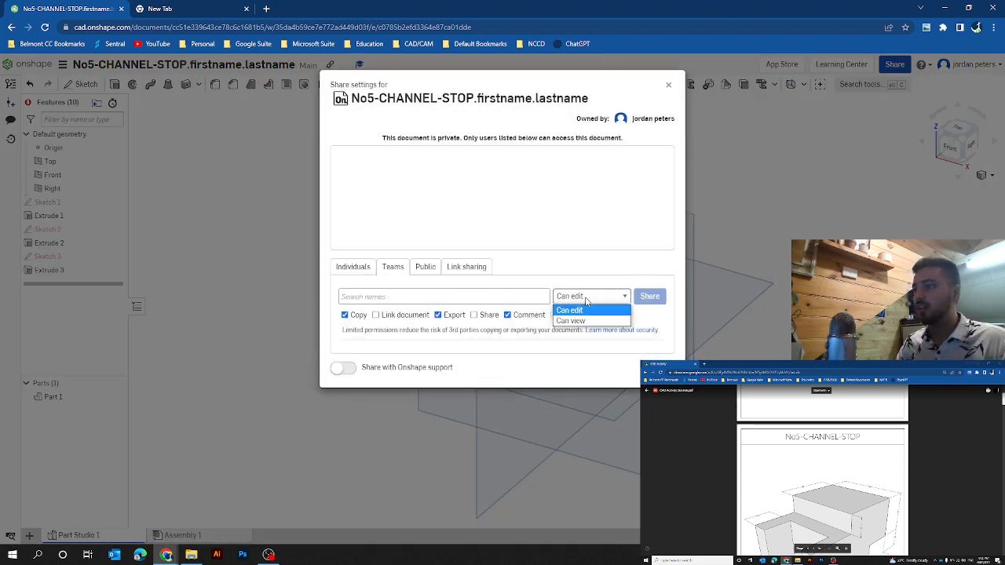
pyautogui.click(571, 320)
pyautogui.click(349, 297)
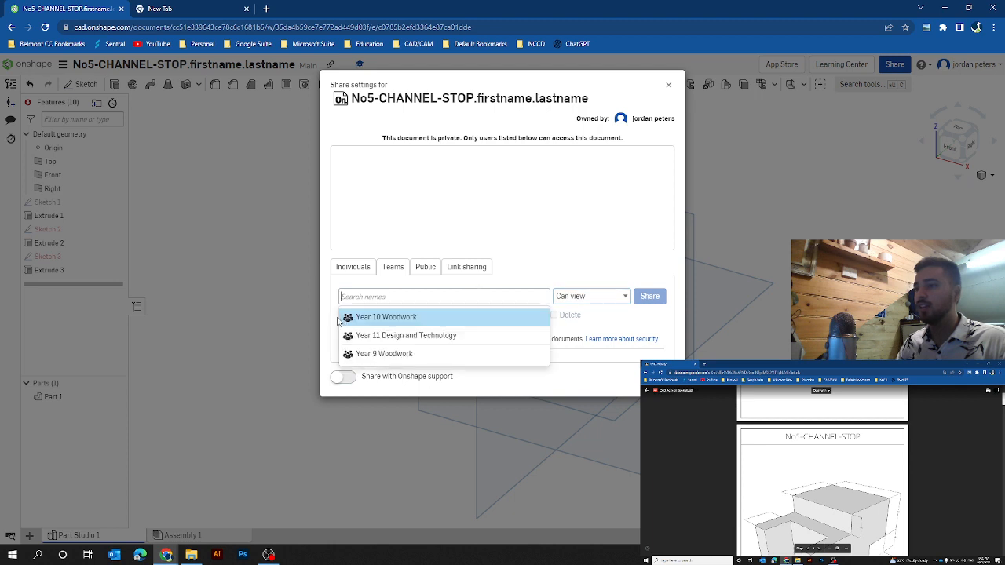
pyautogui.click(377, 321)
pyautogui.click(389, 322)
pyautogui.click(390, 328)
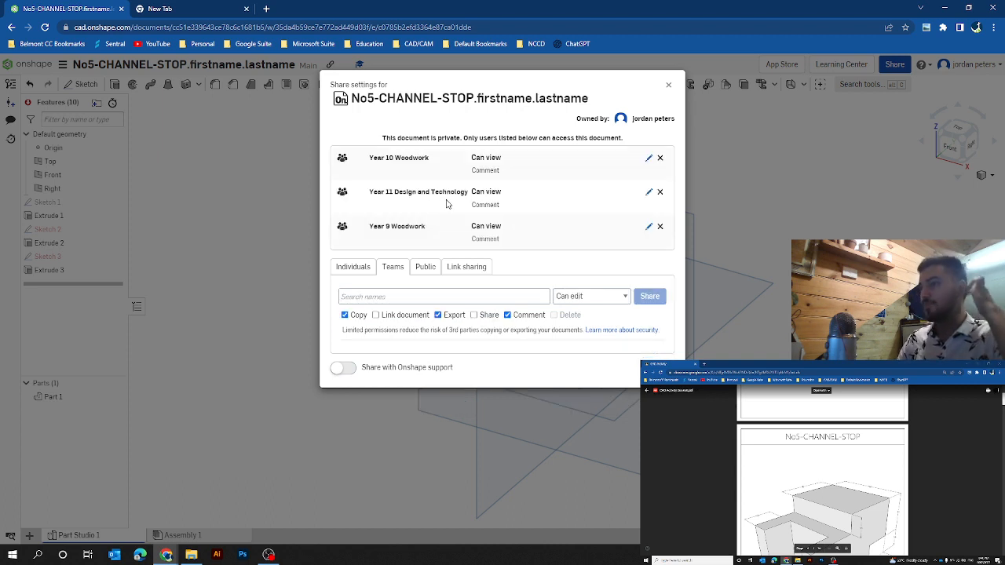
pyautogui.press('Escape')
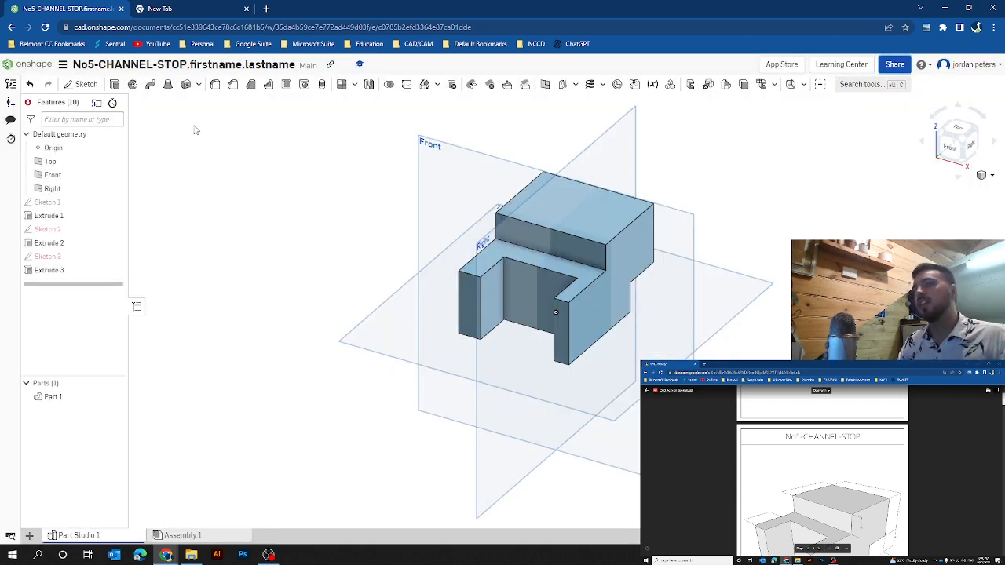
pyautogui.click(28, 72)
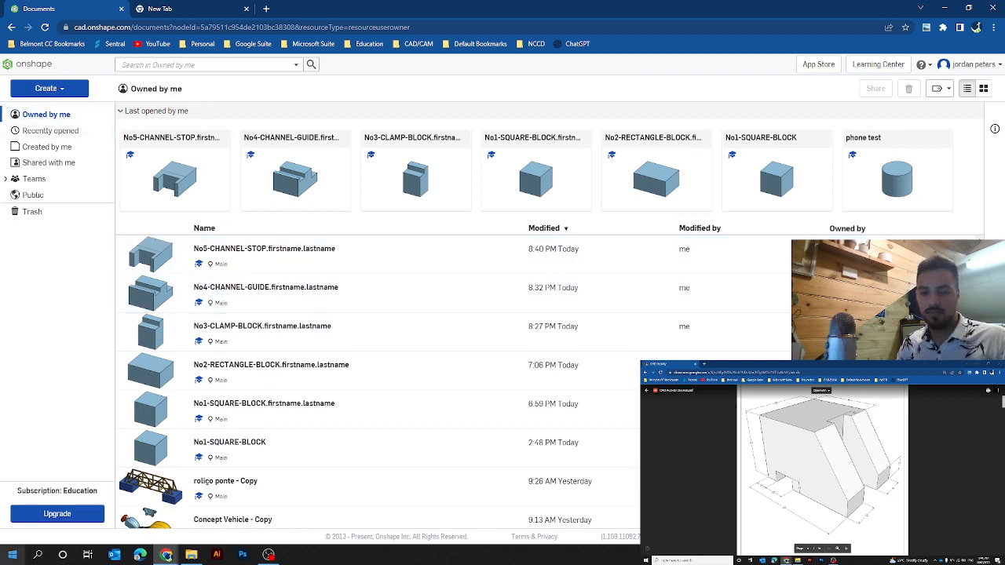
pyautogui.click(833, 561)
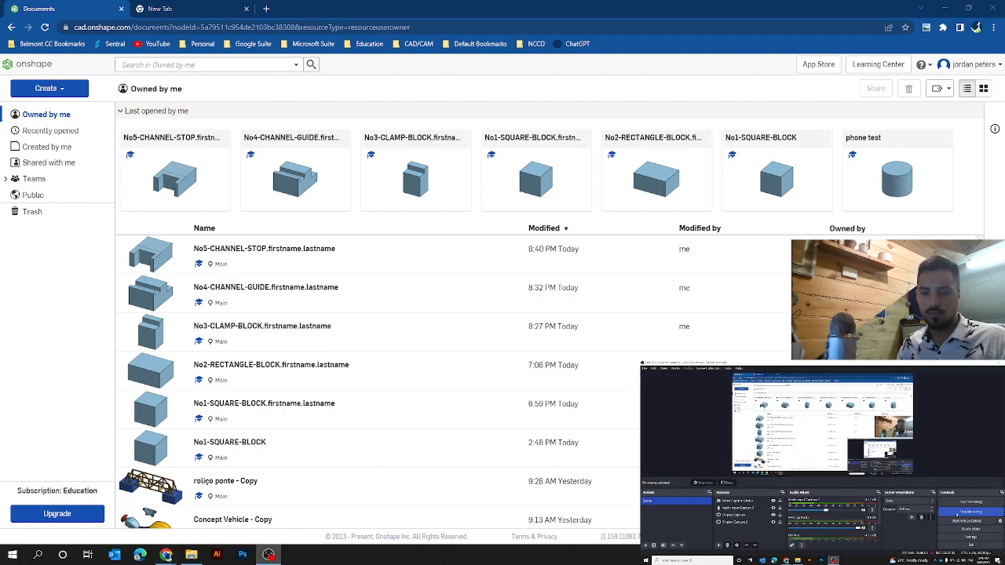